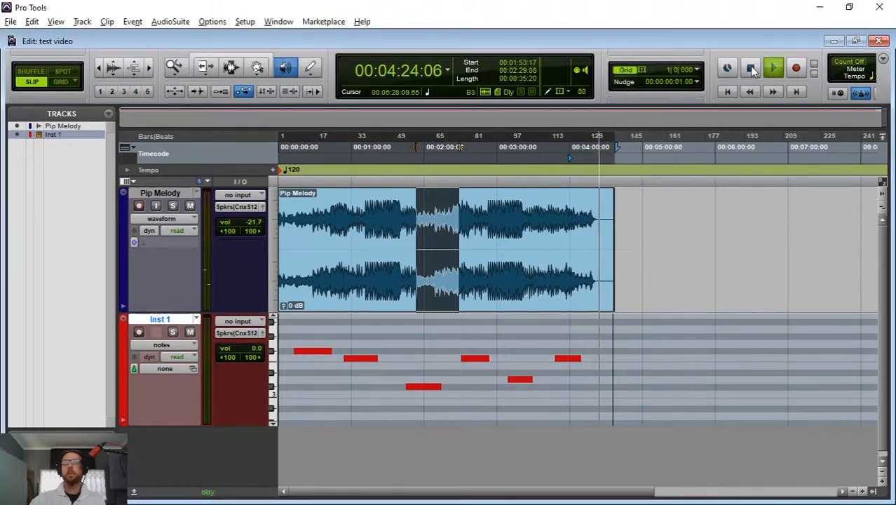
Step: Stop playback and view the Edit window's toolbar display options
{"action": "left_click", "coordinate": [773, 68]}
{"action": "left_click", "coordinate": [883, 59]}
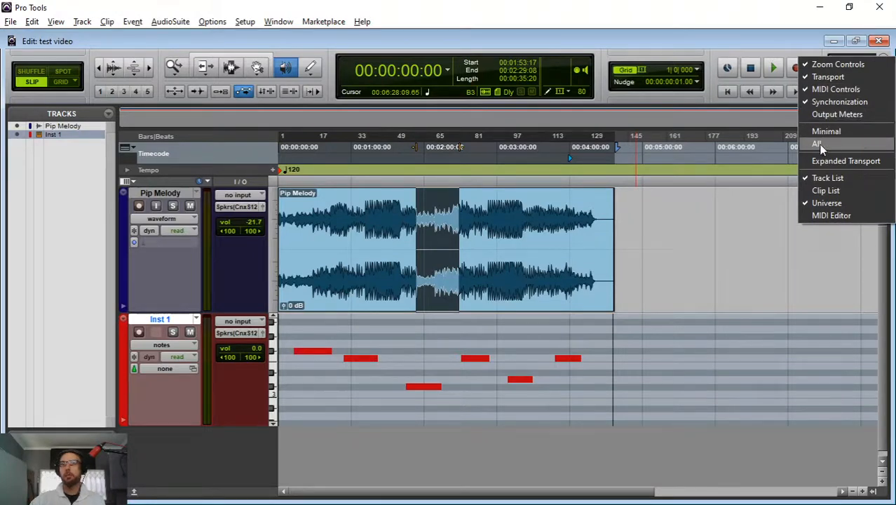
{"action": "left_click", "coordinate": [876, 144]}
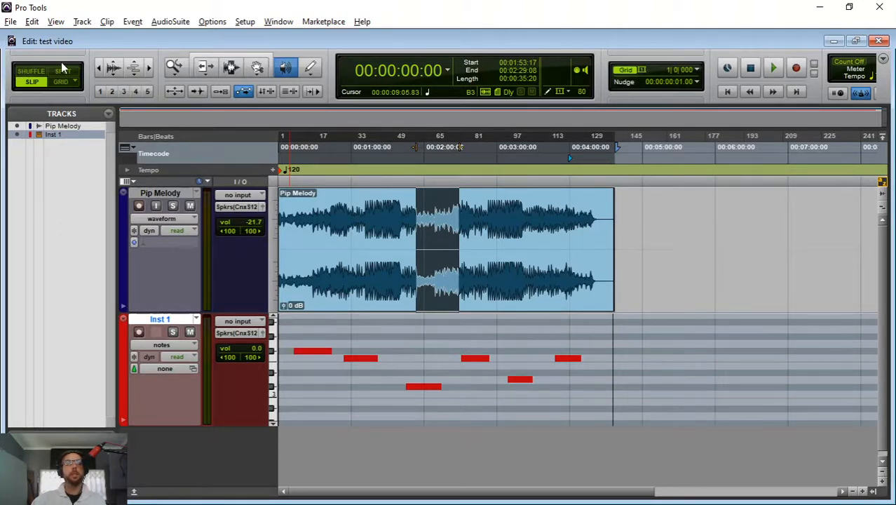
Step: Zoom the timeline far out horizontally and back in around the selected section of Pip Melody
{"action": "left_click", "coordinate": [100, 72]}
{"action": "left_click", "coordinate": [101, 73]}
{"action": "left_click", "coordinate": [100, 72]}
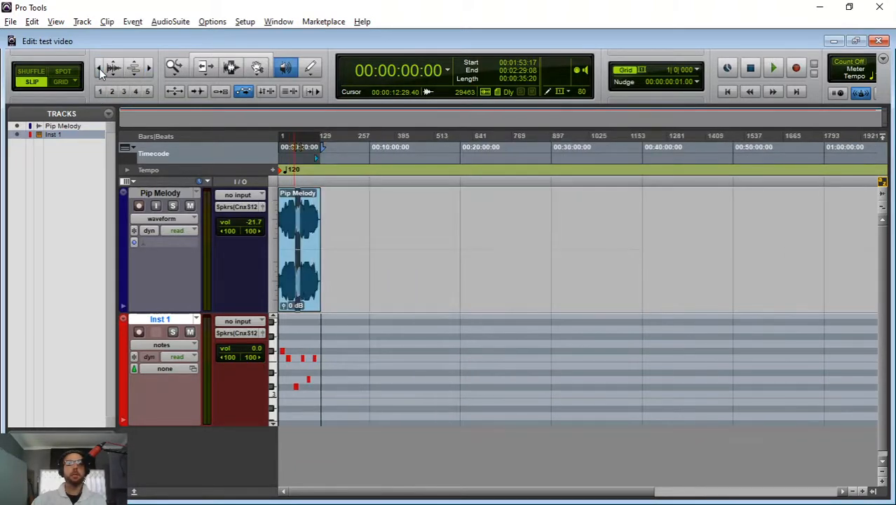
{"action": "left_click", "coordinate": [100, 72]}
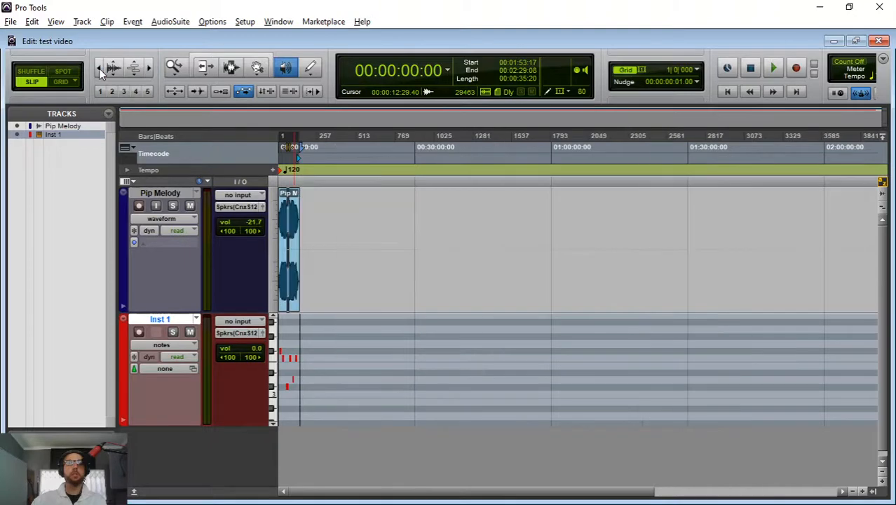
{"action": "left_click", "coordinate": [149, 70]}
{"action": "left_click", "coordinate": [150, 69]}
{"action": "left_click", "coordinate": [150, 70]}
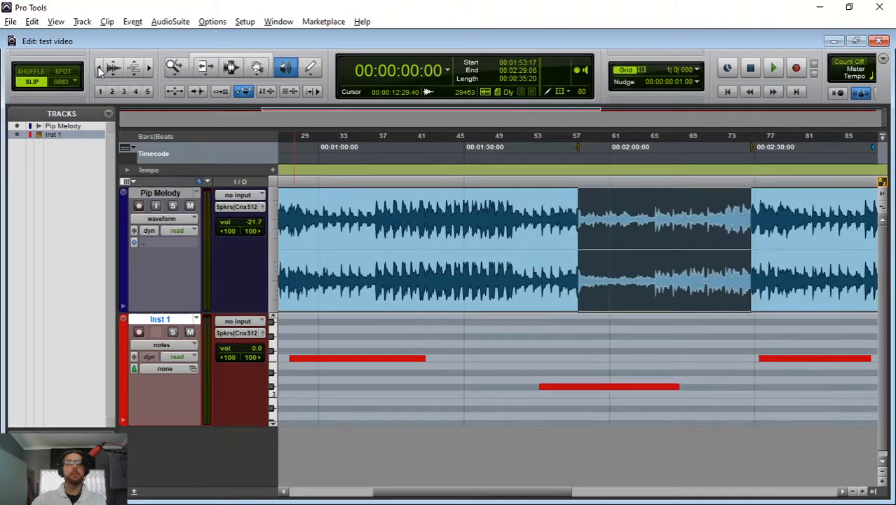
Step: Zoom horizontally in and out around the start of the selected audio until the whole Pip Melody clip is in view
{"action": "left_click", "coordinate": [100, 70]}
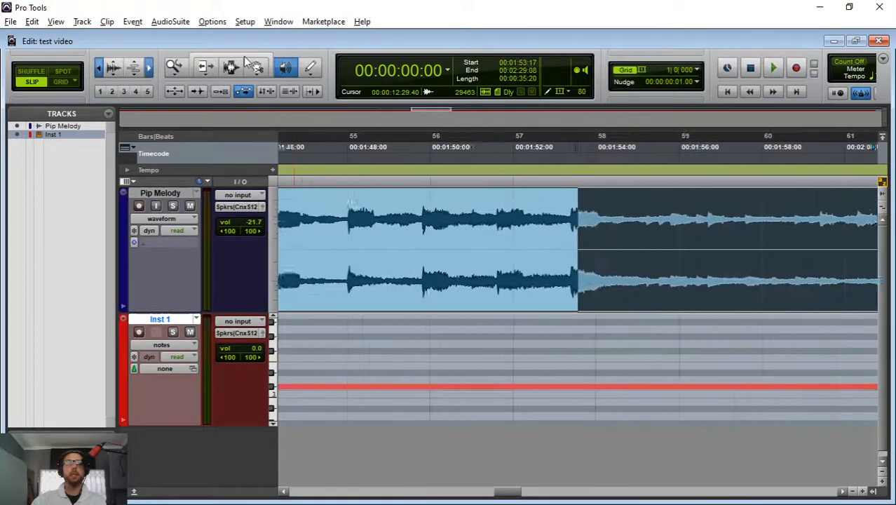
{"action": "left_click", "coordinate": [100, 68]}
{"action": "left_click", "coordinate": [149, 68]}
{"action": "left_click", "coordinate": [149, 68]}
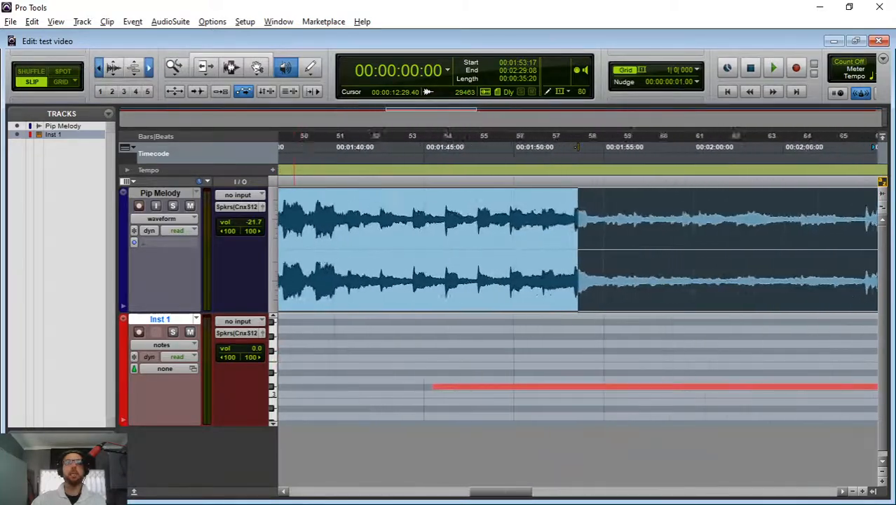
{"action": "left_click", "coordinate": [149, 68]}
{"action": "left_click", "coordinate": [101, 68]}
{"action": "left_click", "coordinate": [101, 68]}
{"action": "left_click", "coordinate": [101, 68]}
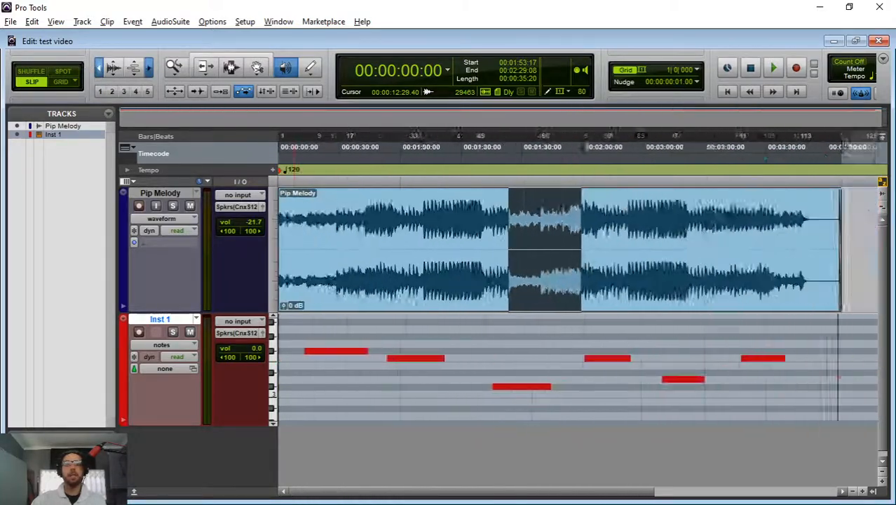
{"action": "left_click", "coordinate": [149, 68]}
{"action": "left_click", "coordinate": [100, 68]}
{"action": "left_click", "coordinate": [100, 69]}
{"action": "left_click", "coordinate": [100, 68]}
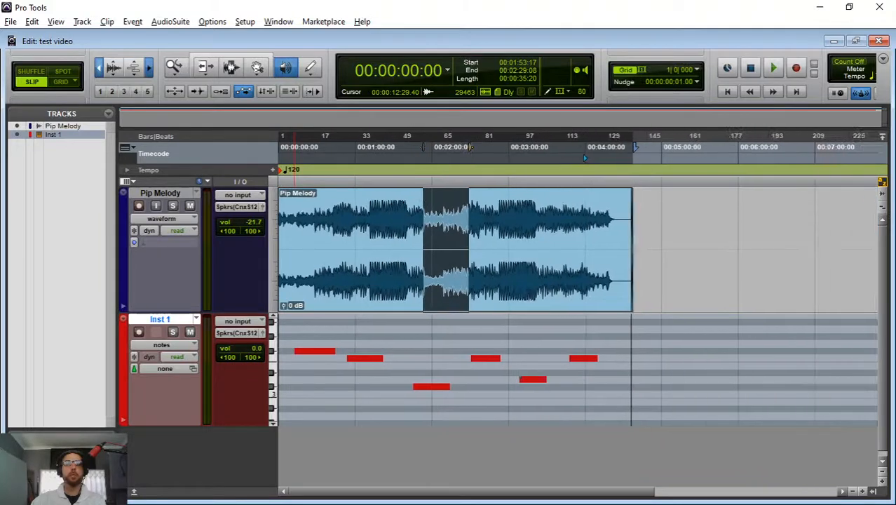
Step: Enlarge the Pip Melody waveform height and reduce it back to its original size
{"action": "left_click", "coordinate": [114, 67]}
{"action": "left_click", "coordinate": [114, 67]}
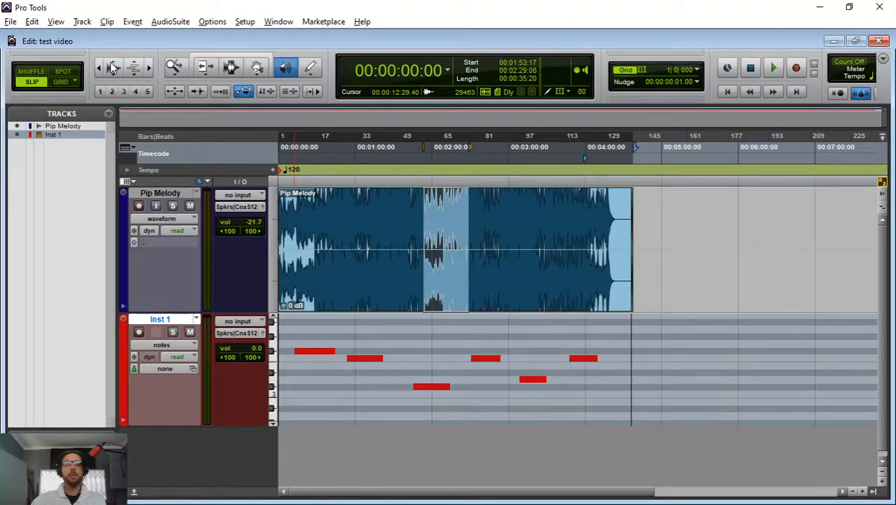
{"action": "left_click", "coordinate": [113, 73]}
{"action": "left_click", "coordinate": [114, 68]}
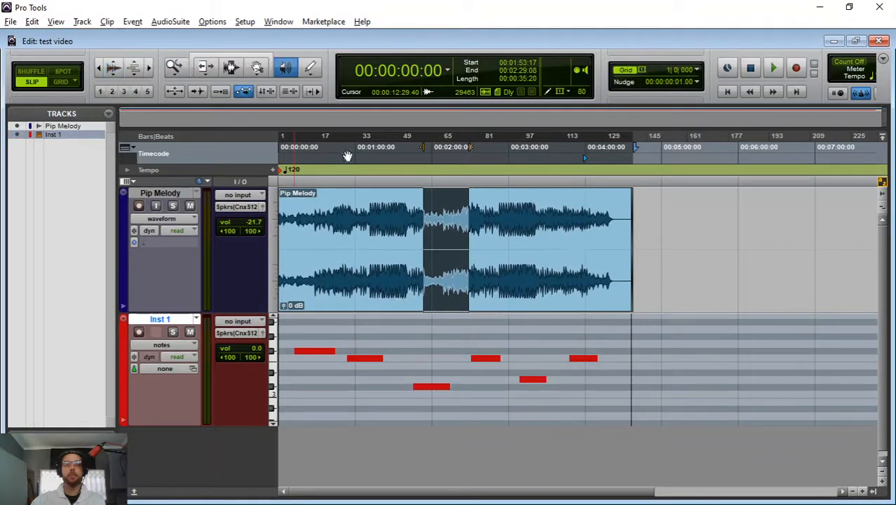
Step: With the Smart Tool, clear the audio selection past the clip's end, and scale the waveform height continuously down and back up
{"action": "left_click", "coordinate": [232, 65]}
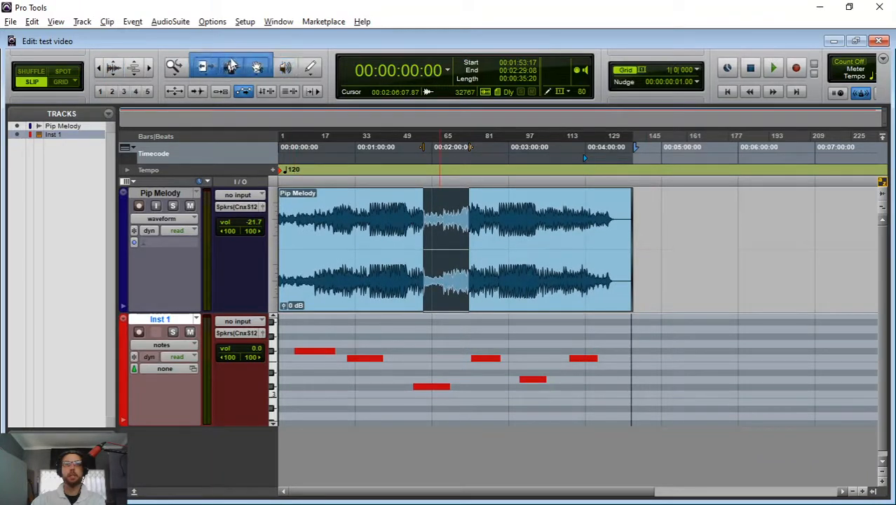
{"action": "left_click", "coordinate": [669, 196]}
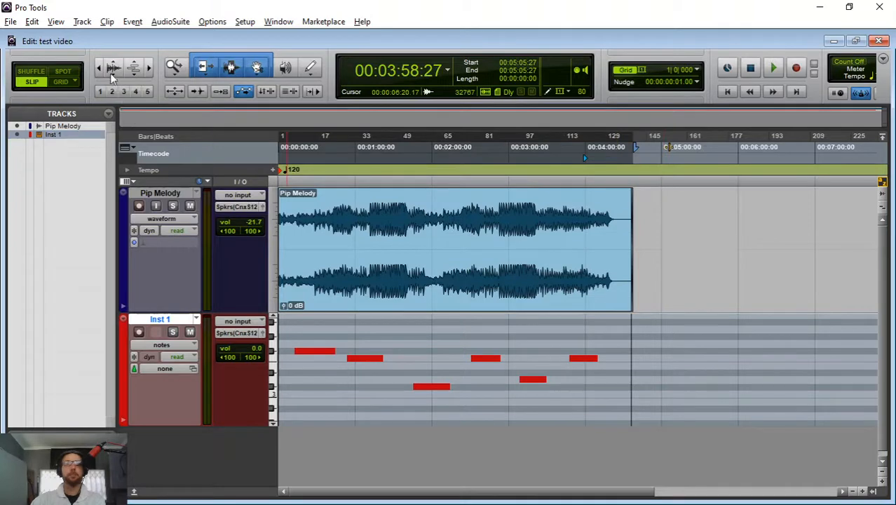
{"action": "left_click_drag", "start_coordinate": [112, 70], "coordinate": [141, 93]}
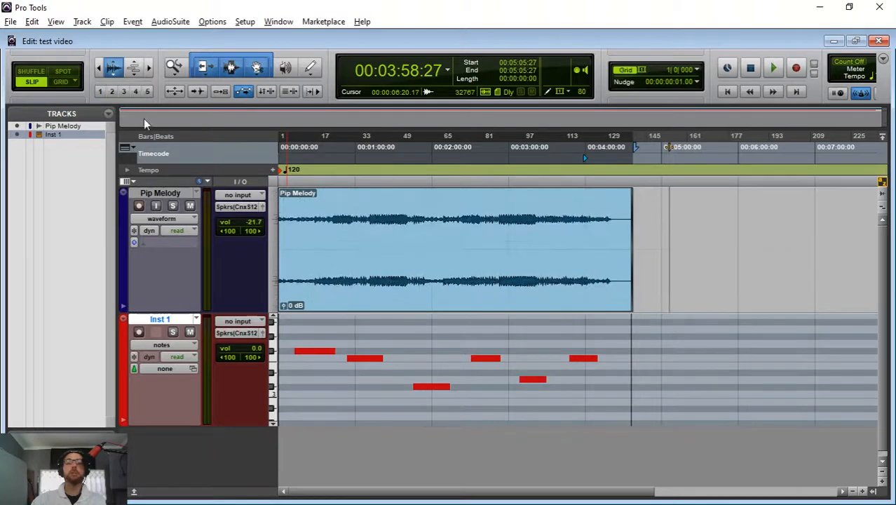
{"action": "left_click_drag", "start_coordinate": [147, 158], "coordinate": [140, 118]}
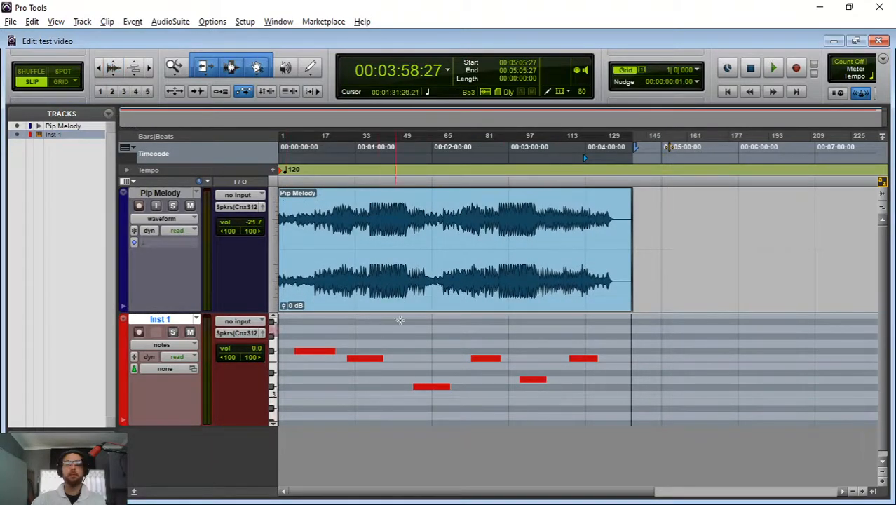
Step: Zoom the MIDI notes on the Inst 1 track vertically in and out, leaving them taller
{"action": "left_click", "coordinate": [135, 65]}
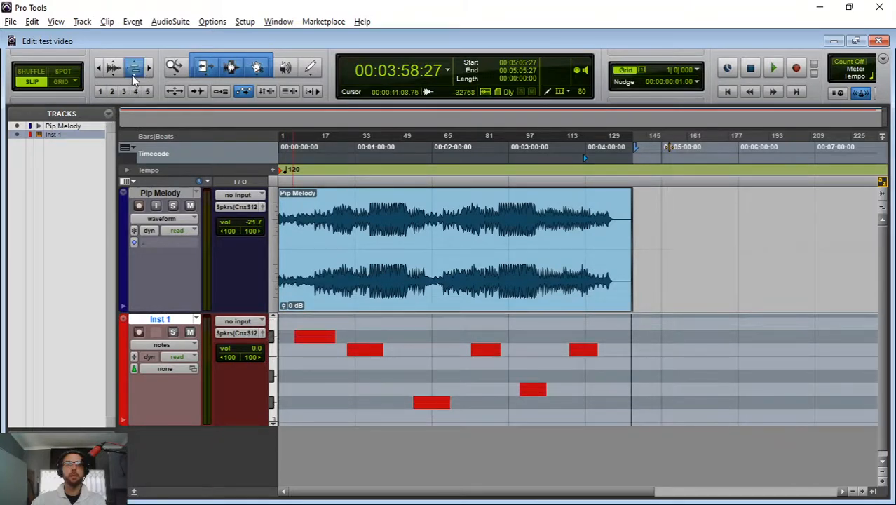
{"action": "left_click", "coordinate": [133, 75]}
{"action": "left_click", "coordinate": [134, 64]}
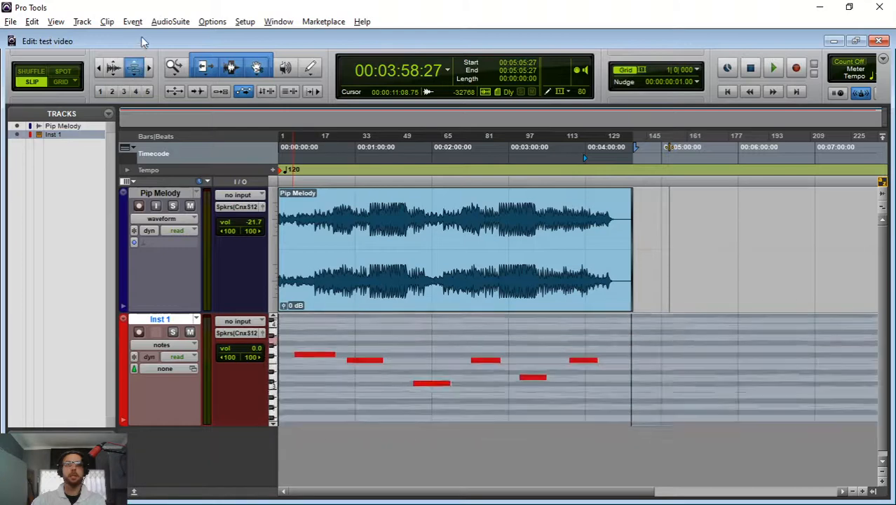
{"action": "left_click", "coordinate": [133, 75]}
{"action": "left_click", "coordinate": [134, 64]}
{"action": "left_click", "coordinate": [134, 64]}
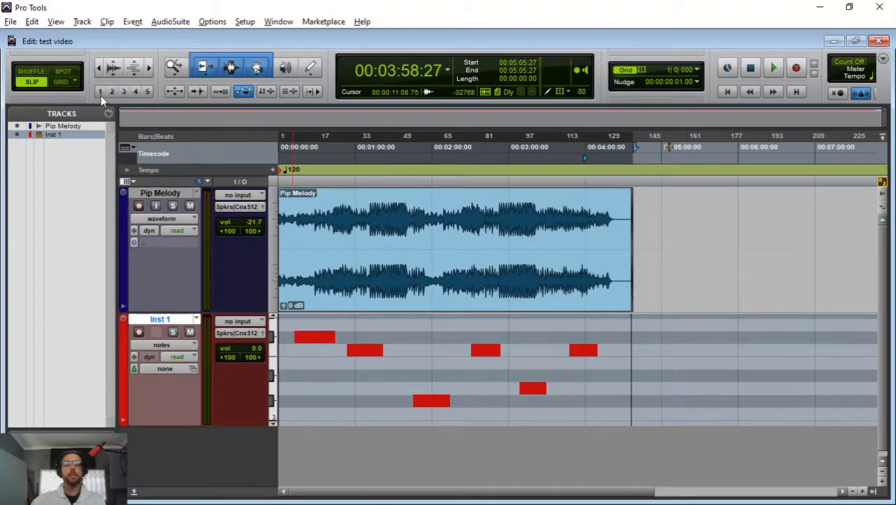
Step: Place the edit cursor at 00:00:35:27 in Pip Melody and recall zoom presets 1 through 4 in turn
{"action": "left_click", "coordinate": [324, 211]}
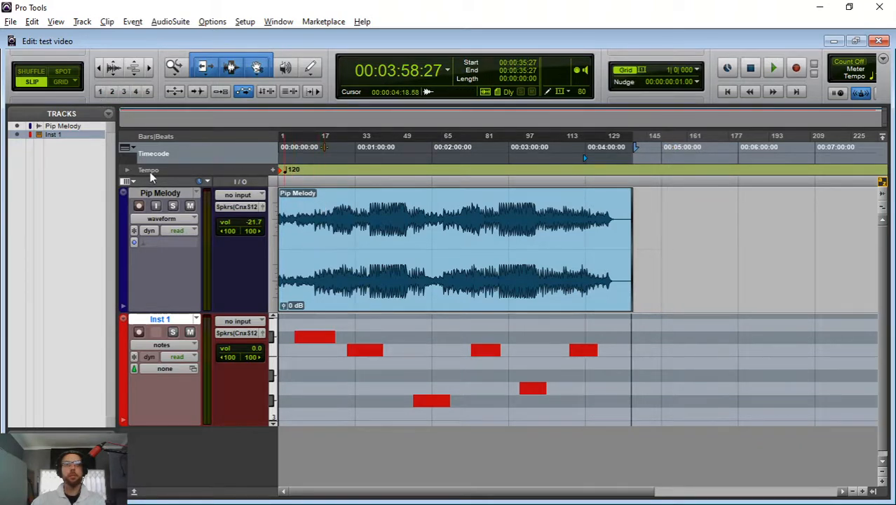
{"action": "left_click", "coordinate": [102, 92]}
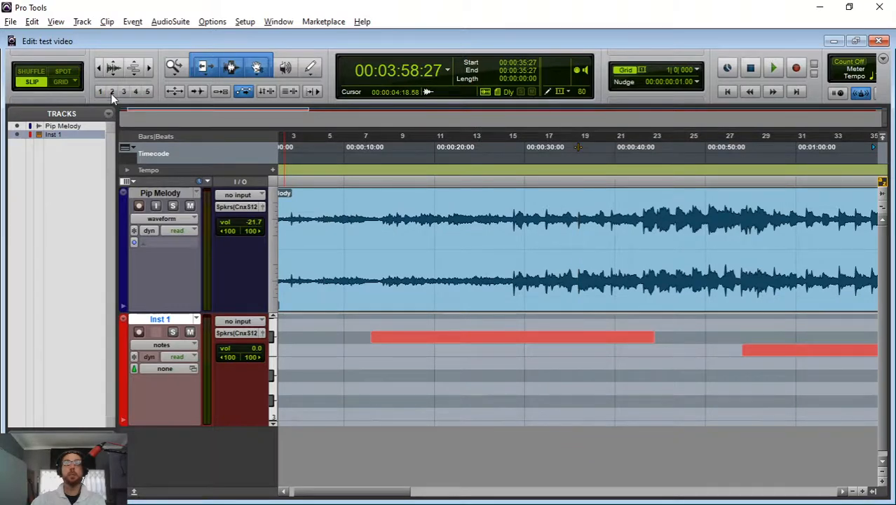
{"action": "left_click", "coordinate": [112, 92]}
{"action": "left_click", "coordinate": [125, 91]}
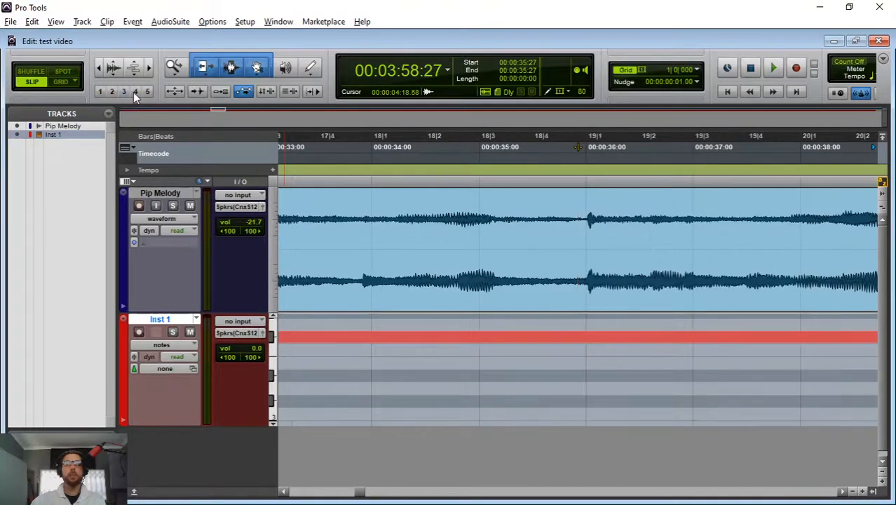
{"action": "left_click", "coordinate": [136, 92]}
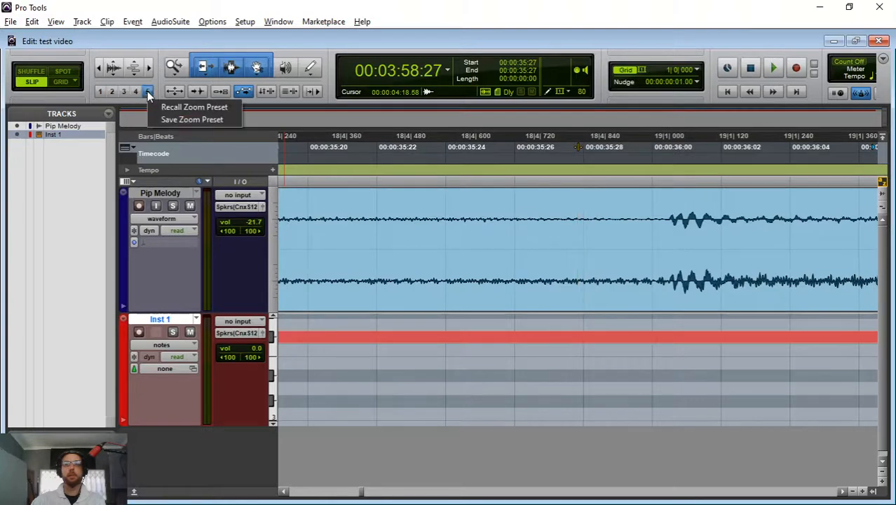
Step: Recall zoom presets 3, 2 and 1 in turn, and zoom out to show the whole clip
{"action": "left_click", "coordinate": [123, 91]}
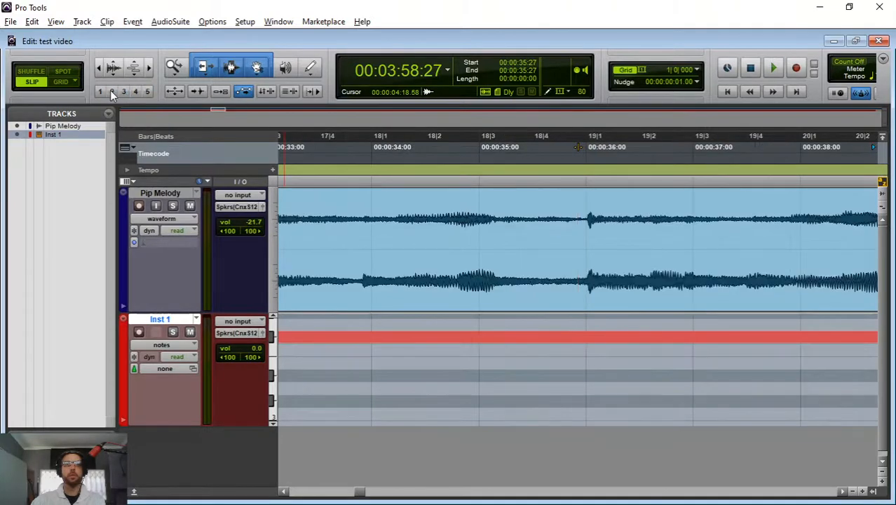
{"action": "left_click", "coordinate": [110, 90]}
{"action": "left_click", "coordinate": [99, 90]}
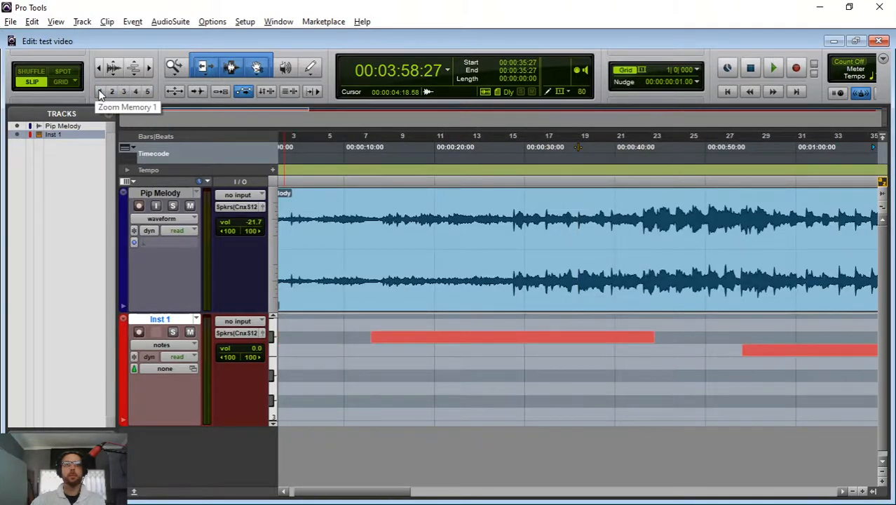
{"action": "left_click", "coordinate": [99, 68]}
{"action": "left_click", "coordinate": [99, 69]}
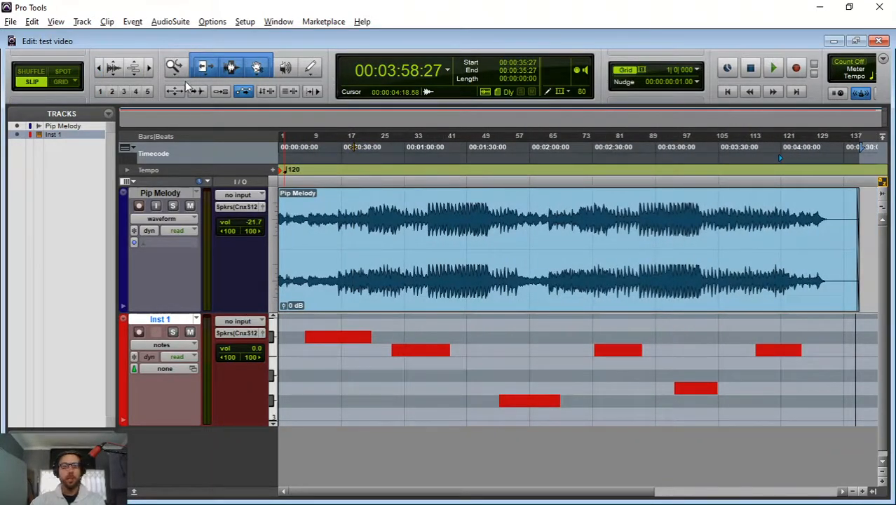
Step: Activate the Zoomer tool and set it to Normal Zoom mode
{"action": "key", "text": "F5"}
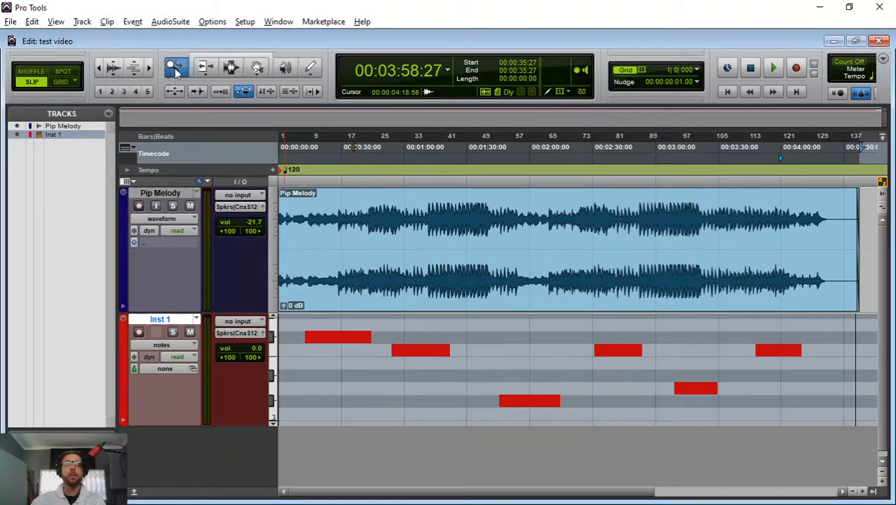
{"action": "left_click", "coordinate": [176, 70]}
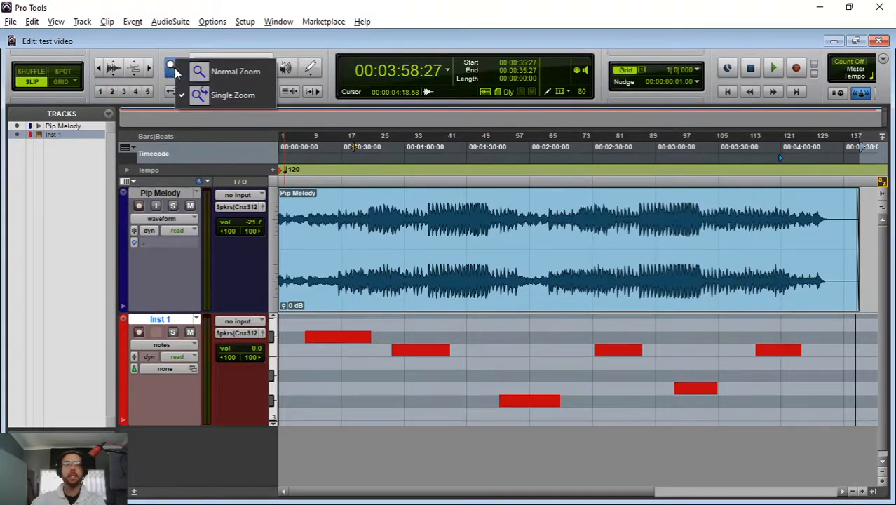
{"action": "left_click", "coordinate": [225, 74]}
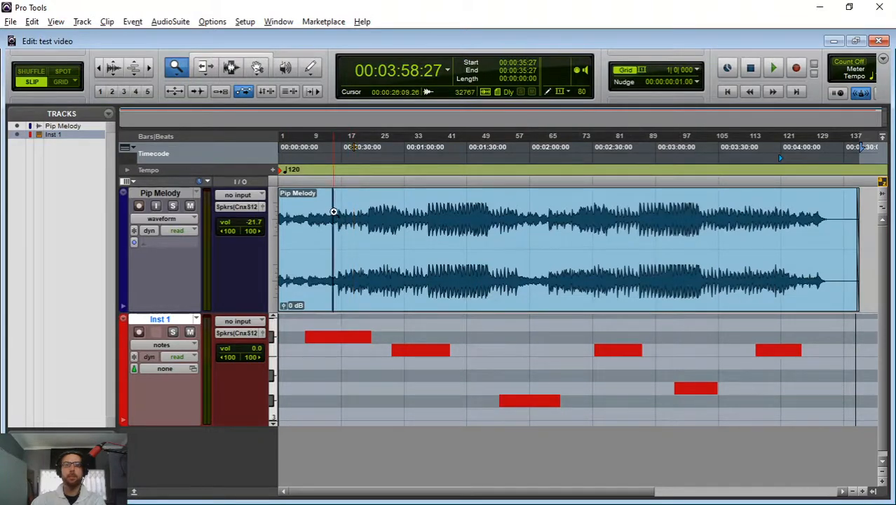
Step: Magnify successively smaller areas of Pip Melody around 00:00:33 with the Zoomer, and zoom back out to the whole clip
{"action": "left_click_drag", "start_coordinate": [334, 212], "coordinate": [423, 241]}
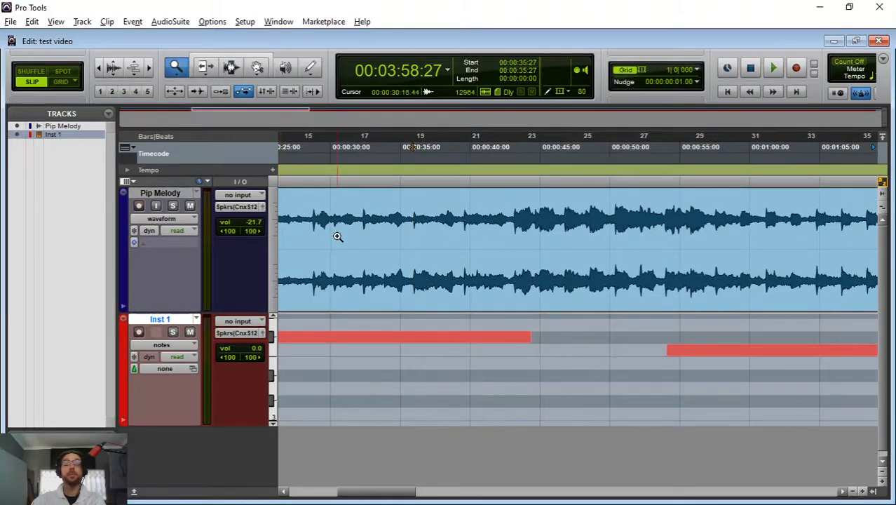
{"action": "left_click_drag", "start_coordinate": [311, 210], "coordinate": [512, 268]}
{"action": "left_click_drag", "start_coordinate": [423, 224], "coordinate": [737, 274]}
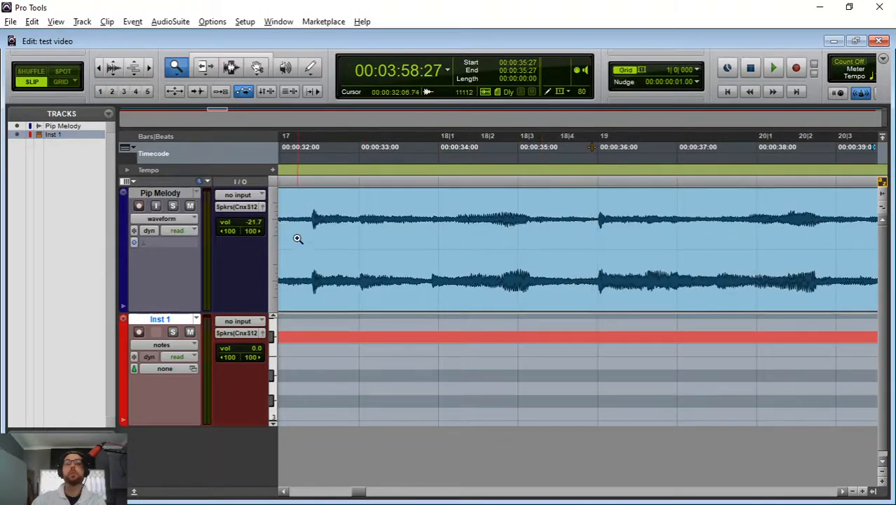
{"action": "left_click_drag", "start_coordinate": [297, 239], "coordinate": [539, 277]}
{"action": "left_click_drag", "start_coordinate": [457, 230], "coordinate": [610, 262]}
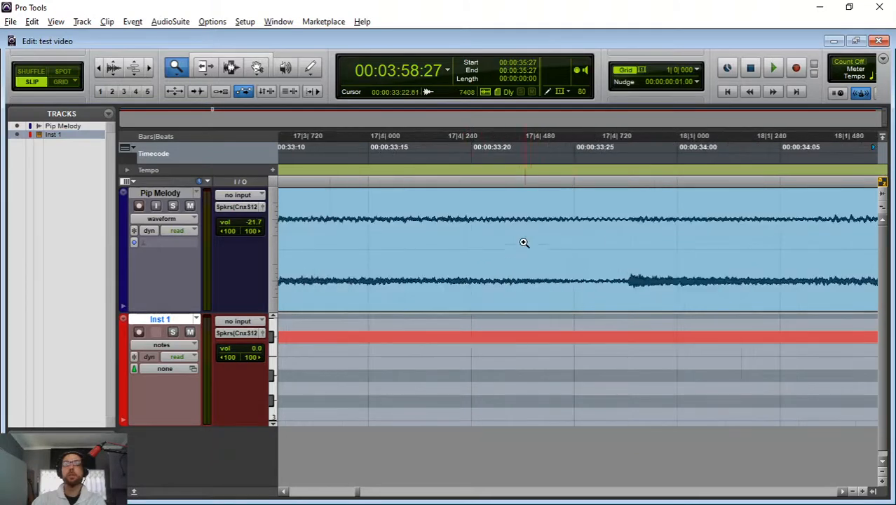
{"action": "left_click_drag", "start_coordinate": [524, 243], "coordinate": [602, 265]}
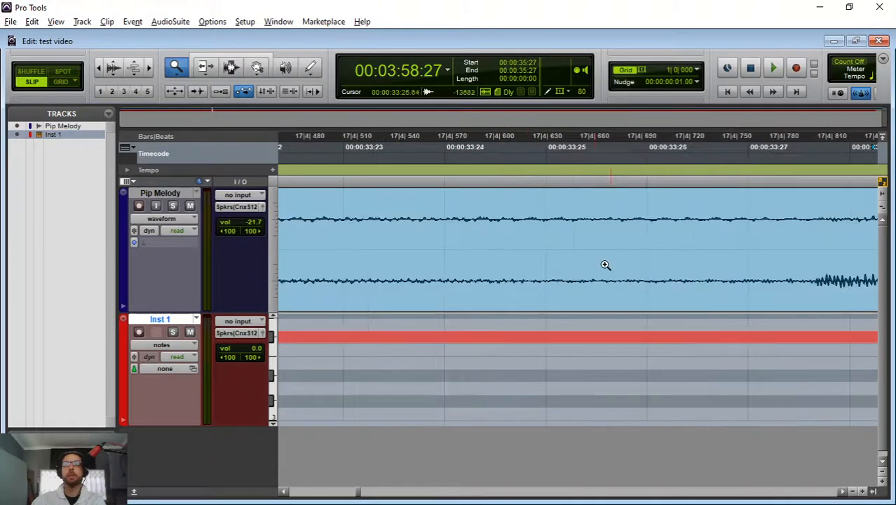
{"action": "left_click", "coordinate": [99, 68]}
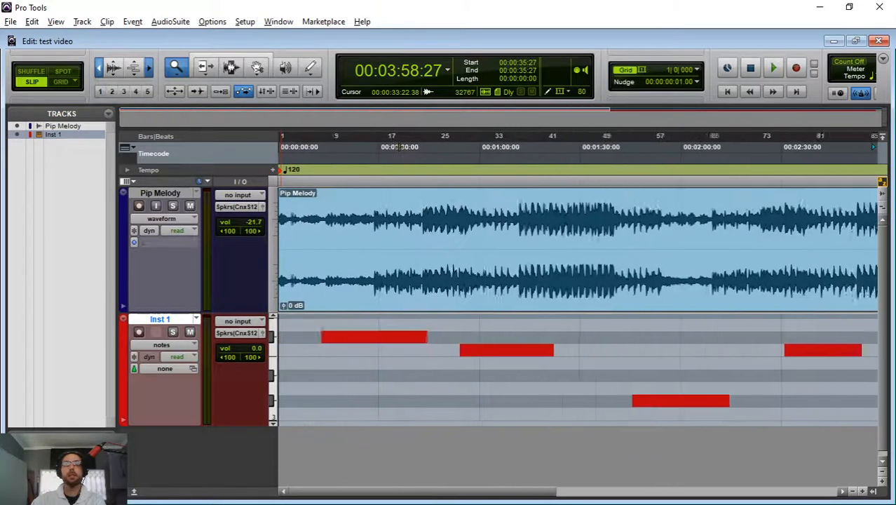
{"action": "left_click", "coordinate": [99, 69]}
{"action": "left_click", "coordinate": [99, 69]}
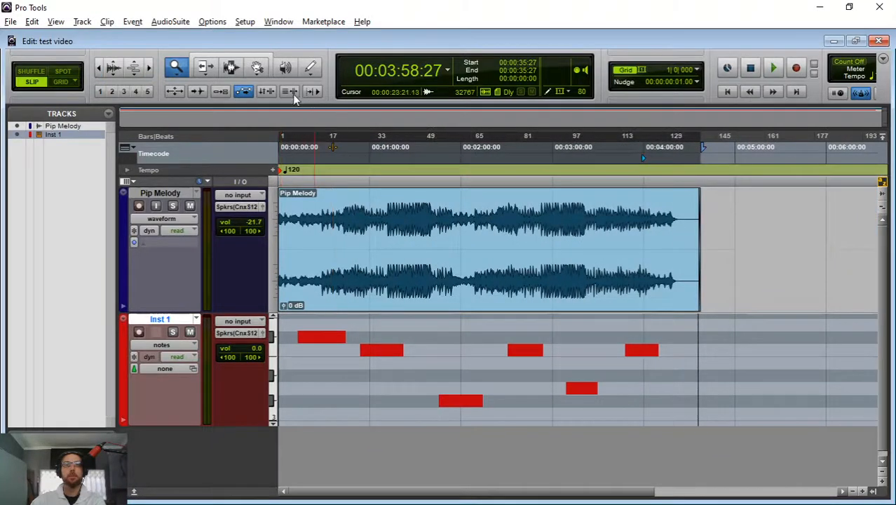
Step: Activate the Pencil tool, set the Zoomer to Single Zoom mode, and cycle the Zoomer modes back to Single Zoom
{"action": "left_click", "coordinate": [313, 68]}
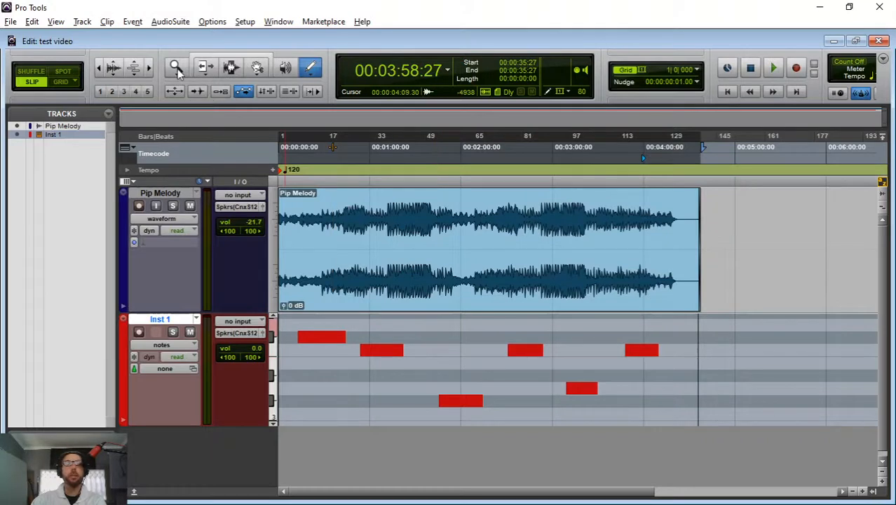
{"action": "left_click_drag", "start_coordinate": [177, 70], "coordinate": [197, 92]}
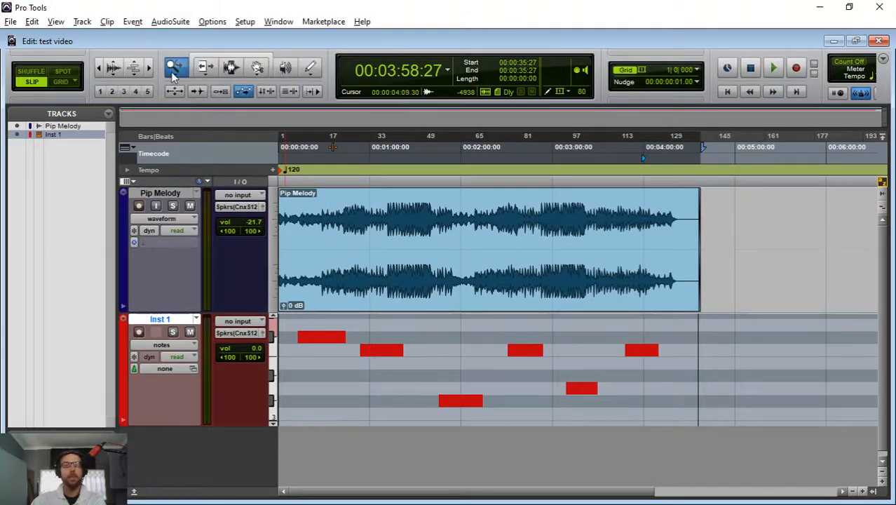
{"action": "key", "text": "F5"}
{"action": "key", "text": "F5"}
{"action": "key", "text": "F5"}
{"action": "key", "text": "F5"}
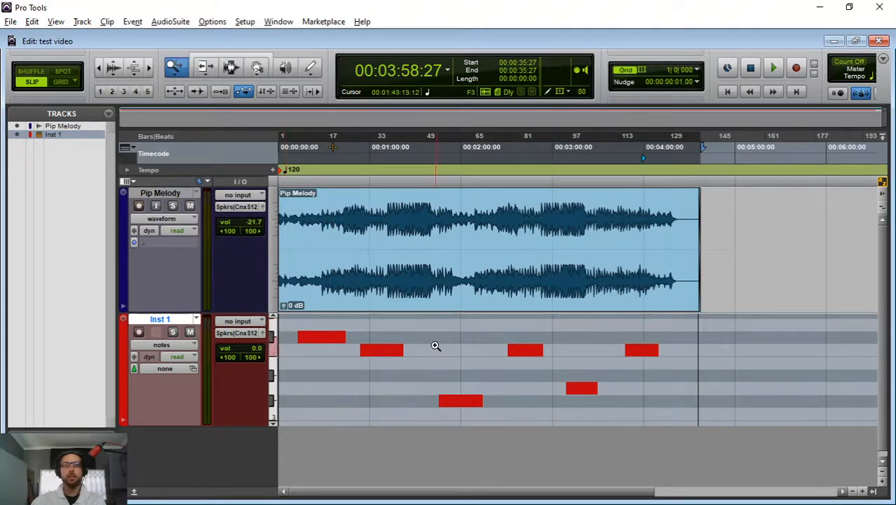
Step: With the Pencil active, use Single Zoom to magnify the Inst 1 notes around 00:02:00, and zoom back out to the whole clip
{"action": "left_click", "coordinate": [312, 71]}
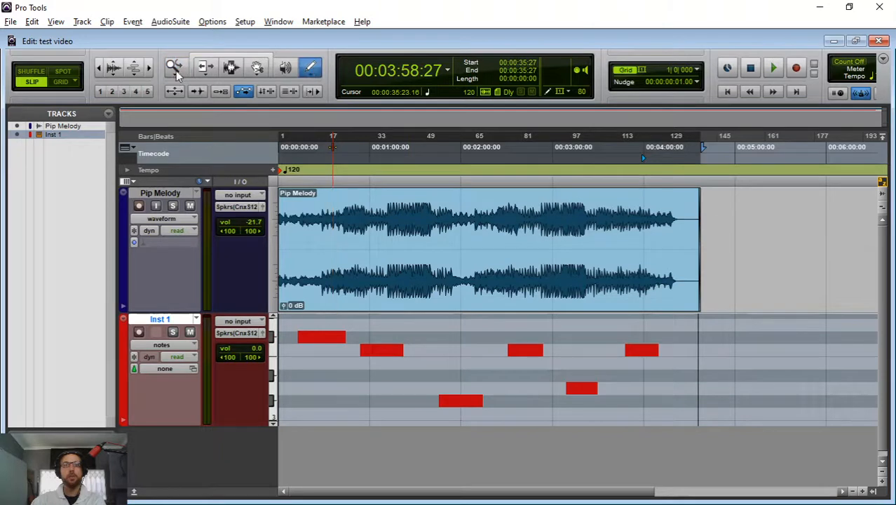
{"action": "key", "text": "F5"}
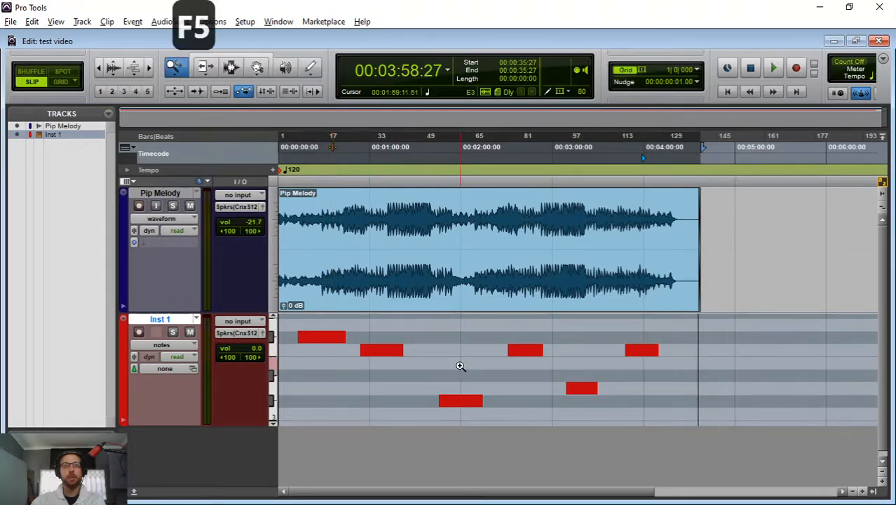
{"action": "mouse_move", "coordinate": [375, 334]}
{"action": "left_mouse_down"}
{"action": "mouse_move", "coordinate": [491, 388]}
{"action": "mouse_move", "coordinate": [552, 386]}
{"action": "left_mouse_up"}
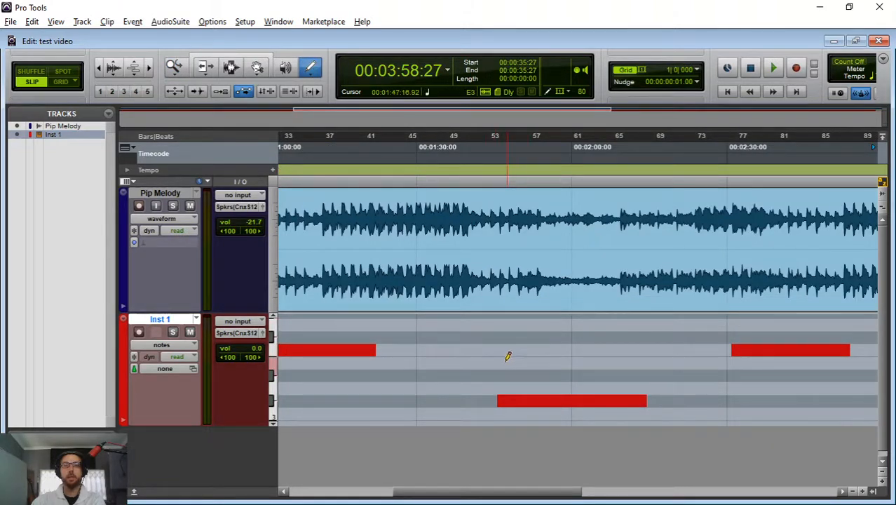
{"action": "left_click", "coordinate": [99, 67]}
{"action": "left_click", "coordinate": [99, 67]}
{"action": "left_click", "coordinate": [99, 67]}
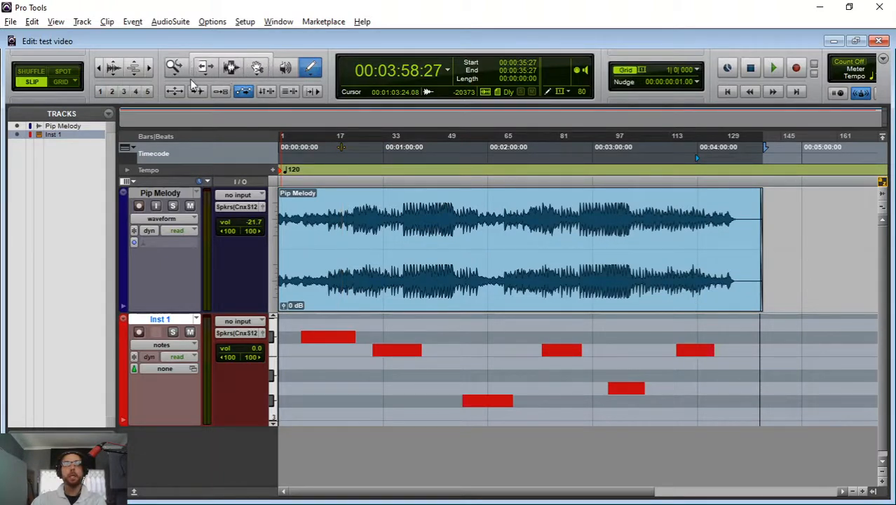
Step: Activate the Smart tool, and switch back to the Trim tool in Standard mode
{"action": "left_click", "coordinate": [218, 62]}
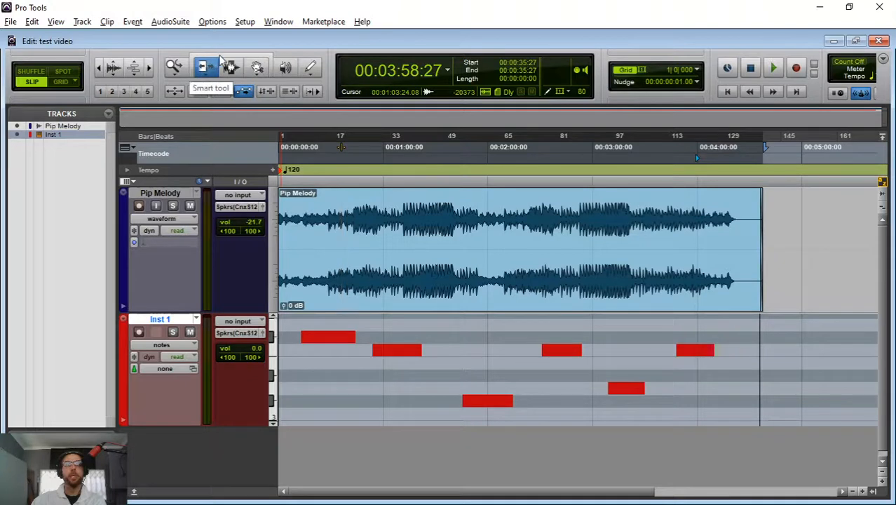
{"action": "left_click", "coordinate": [223, 59]}
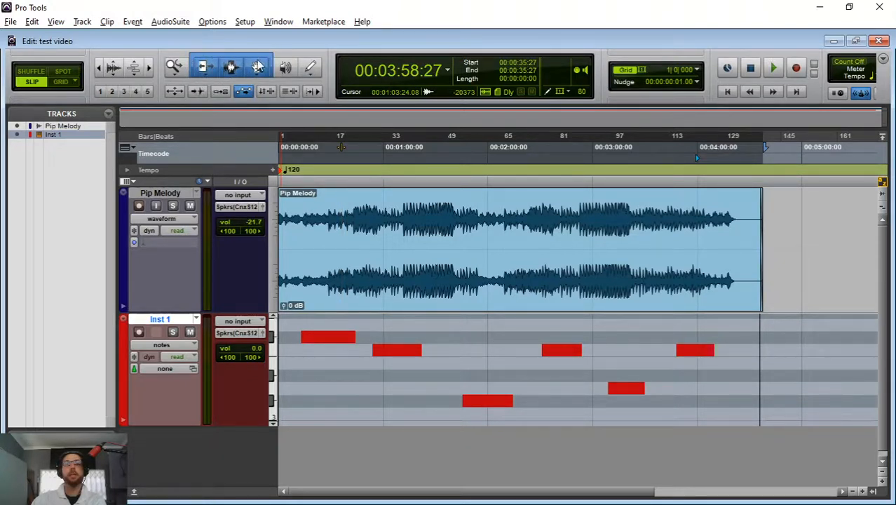
{"action": "left_click", "coordinate": [206, 67]}
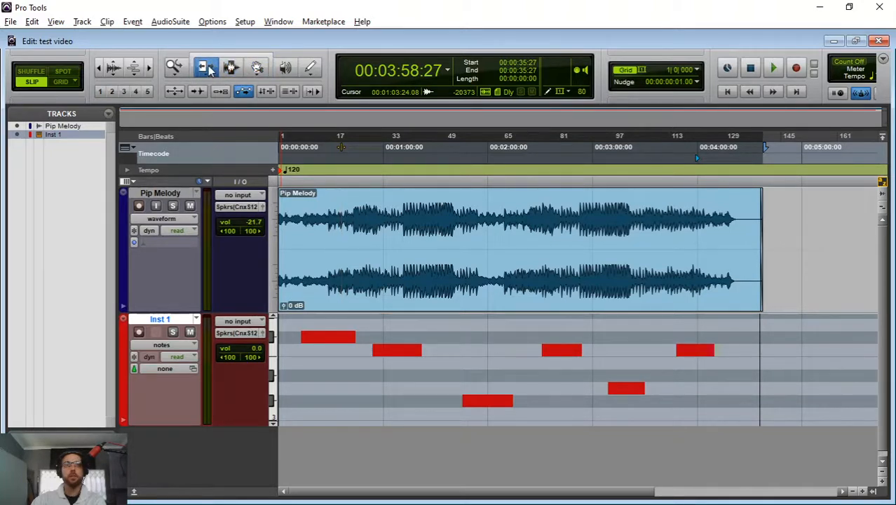
{"action": "left_click", "coordinate": [209, 69]}
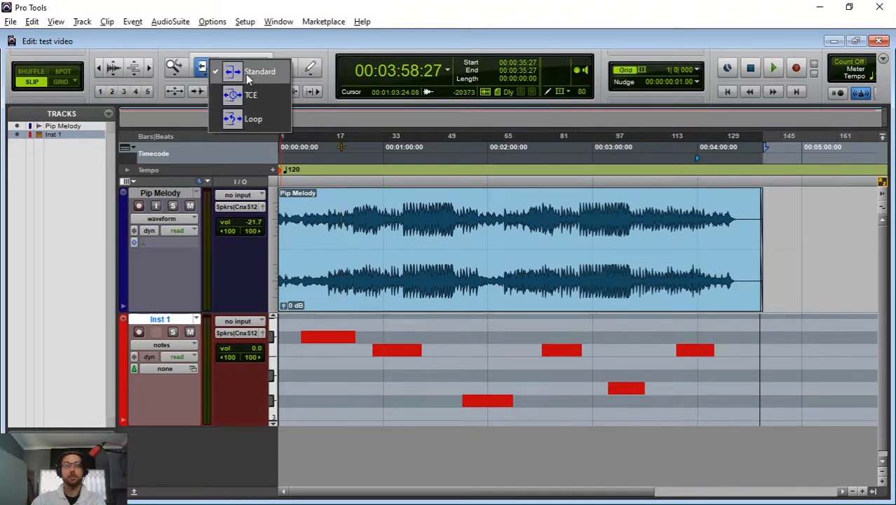
{"action": "left_click", "coordinate": [217, 71]}
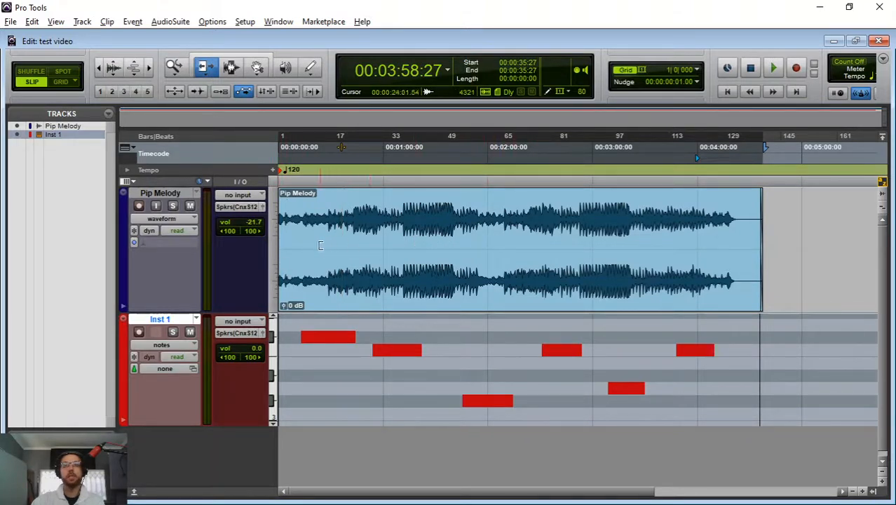
Step: Trim the start of Pip Melody to 00:01:09:04 and its end to 00:03:08:08, then to 00:02:37:13
{"action": "left_click_drag", "start_coordinate": [336, 249], "coordinate": [400, 249]}
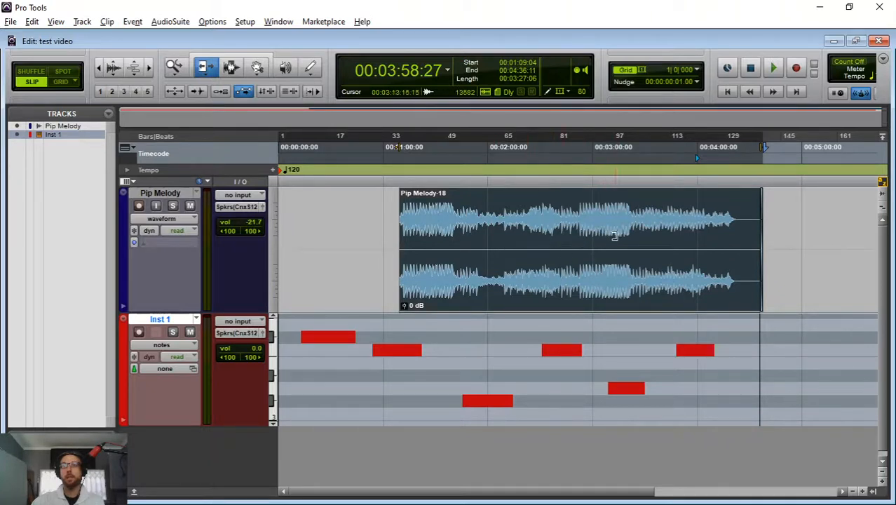
{"action": "left_click_drag", "start_coordinate": [604, 242], "coordinate": [608, 242]}
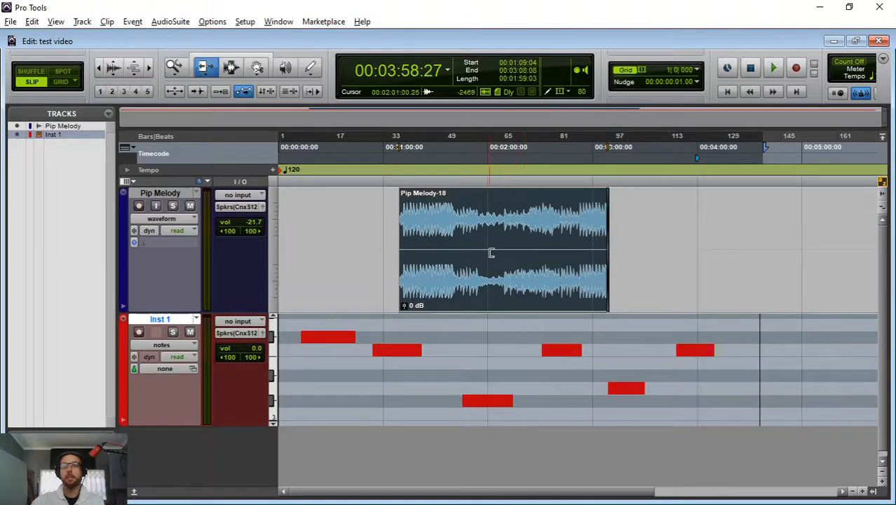
{"action": "left_click", "coordinate": [552, 243]}
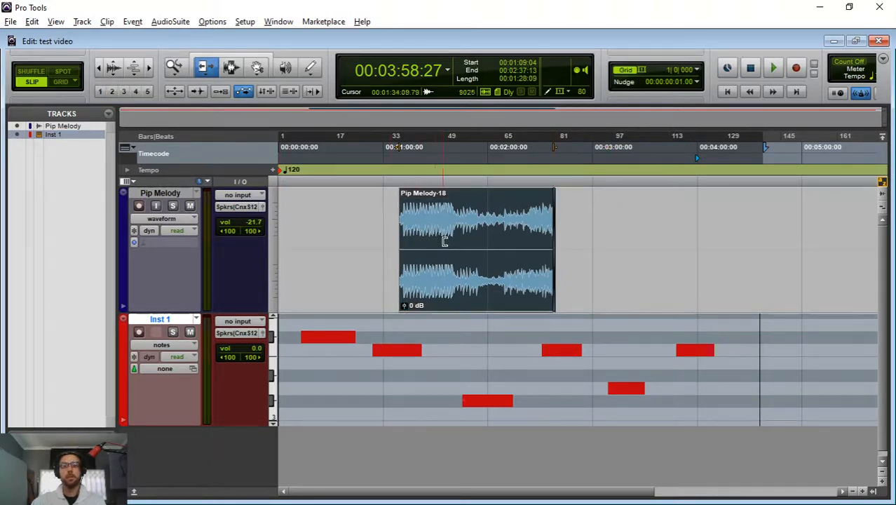
Step: Undo the last end trim and extend Pip Melody's edges back to 00:00:00:00 and 00:04:36:11
{"action": "key", "text": "ctrl+z"}
{"action": "left_click", "coordinate": [553, 253]}
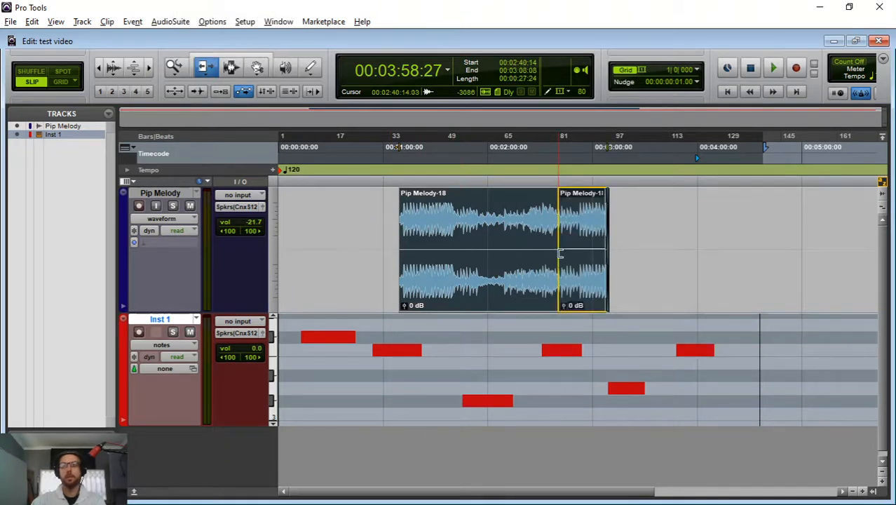
{"action": "left_click_drag", "start_coordinate": [597, 249], "coordinate": [762, 239]}
{"action": "left_click_drag", "start_coordinate": [566, 249], "coordinate": [235, 214]}
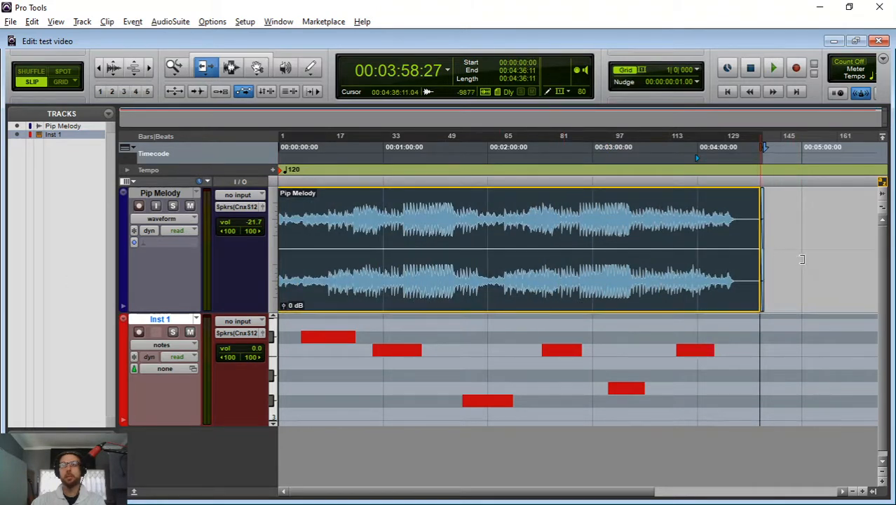
Step: Set the Trim tool to TCE mode, and play a short passage of Pip Melody from 00:02:52:26
{"action": "left_click", "coordinate": [206, 66]}
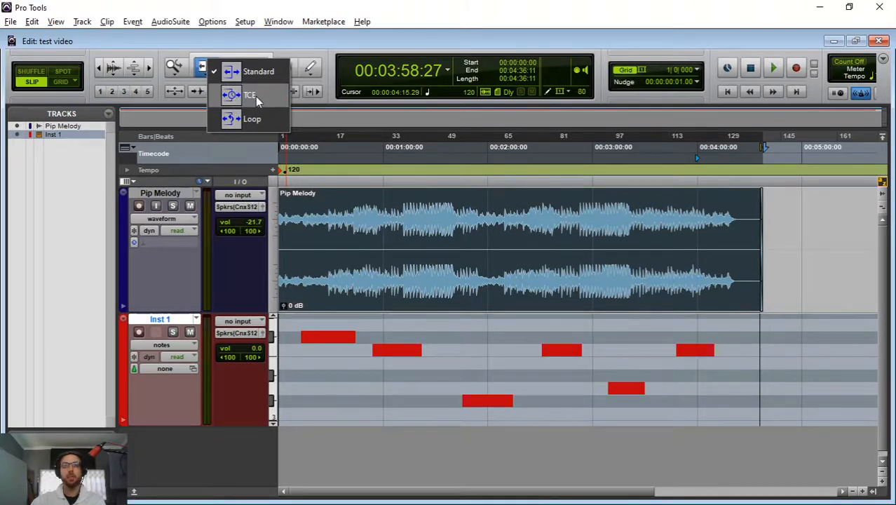
{"action": "left_click", "coordinate": [255, 96]}
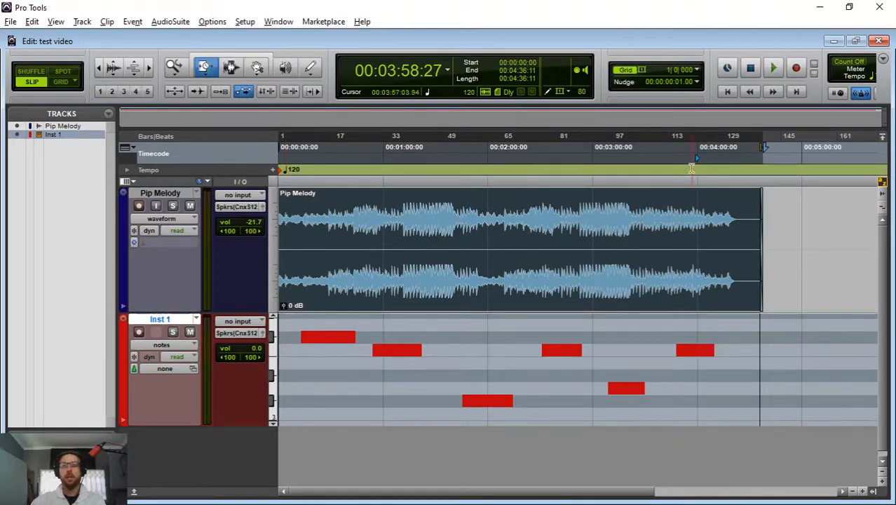
{"action": "left_click_drag", "start_coordinate": [683, 163], "coordinate": [582, 166]}
{"action": "key", "text": "space"}
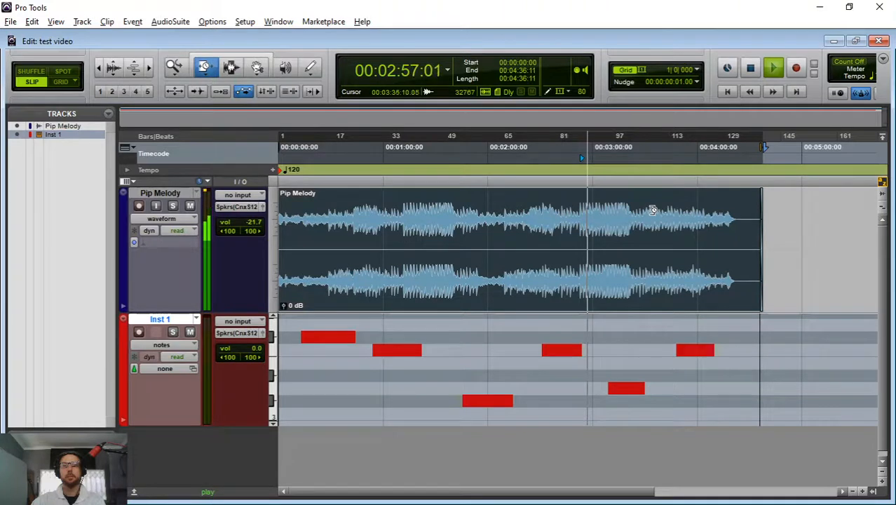
{"action": "key", "text": "space"}
Step: Try to time-compress the end of Pip Melody to about 00:04:11 with the TCE Trim tool
{"action": "left_click_drag", "start_coordinate": [757, 250], "coordinate": [719, 275]}
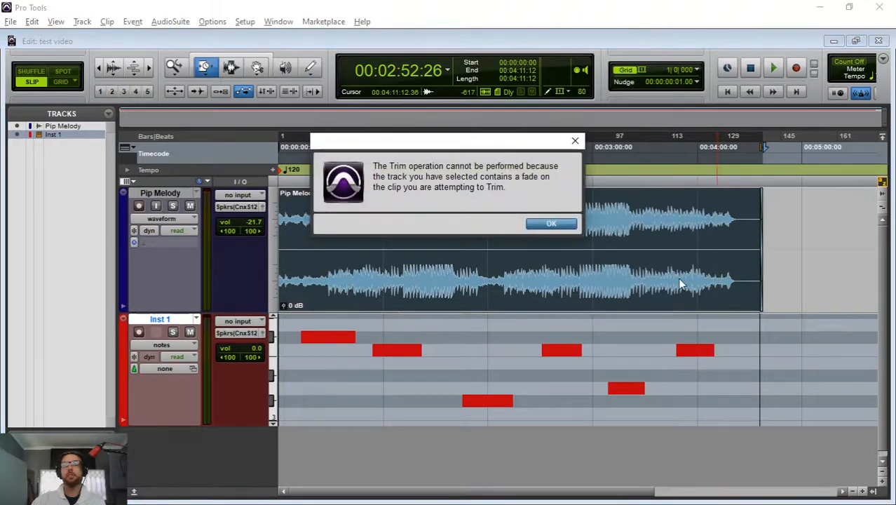
{"action": "left_click", "coordinate": [552, 224]}
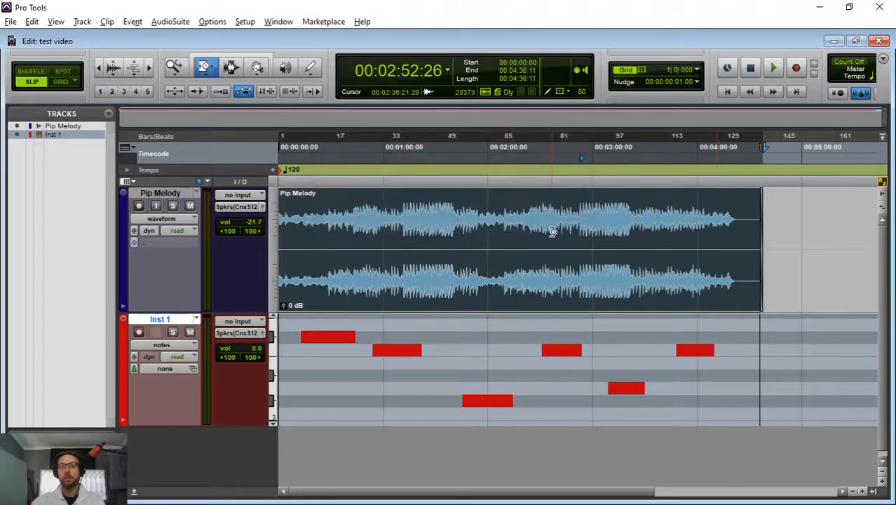
Step: With the Smart tool active, delete the fade-out at the end of Pip Melody, and zoom back out
{"action": "left_click", "coordinate": [225, 57]}
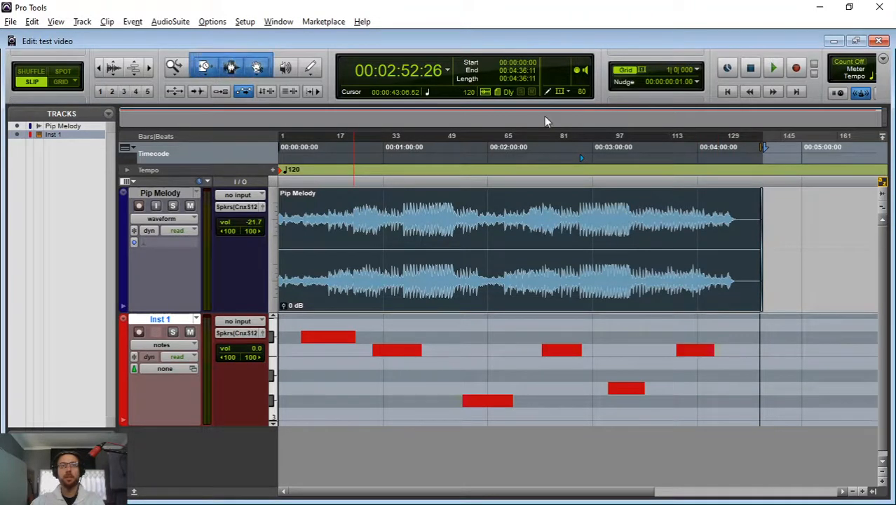
{"action": "left_click", "coordinate": [759, 169]}
{"action": "key", "text": "t"}
{"action": "key", "text": "t"}
{"action": "key", "text": "t"}
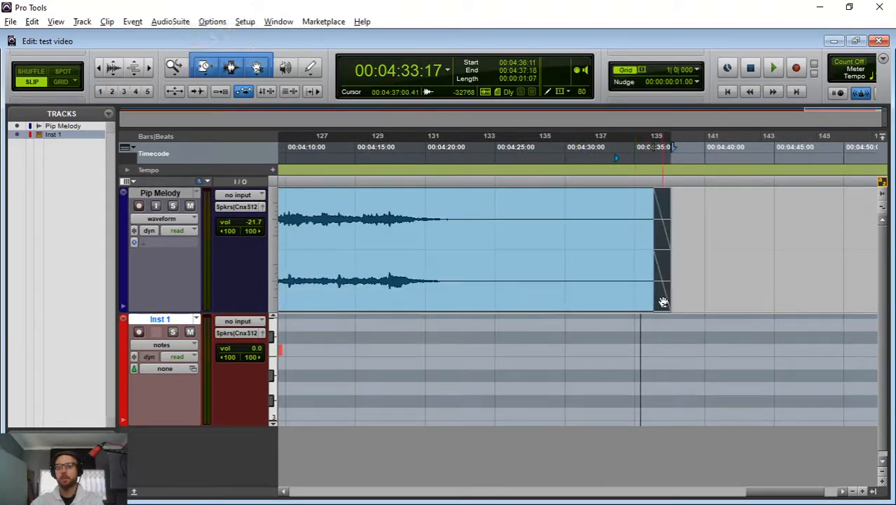
{"action": "key", "text": "Delete"}
{"action": "left_click", "coordinate": [653, 301]}
{"action": "key", "text": "r"}
{"action": "key", "text": "r"}
{"action": "key", "text": "r"}
{"action": "key", "text": "r"}
{"action": "key", "text": "r"}
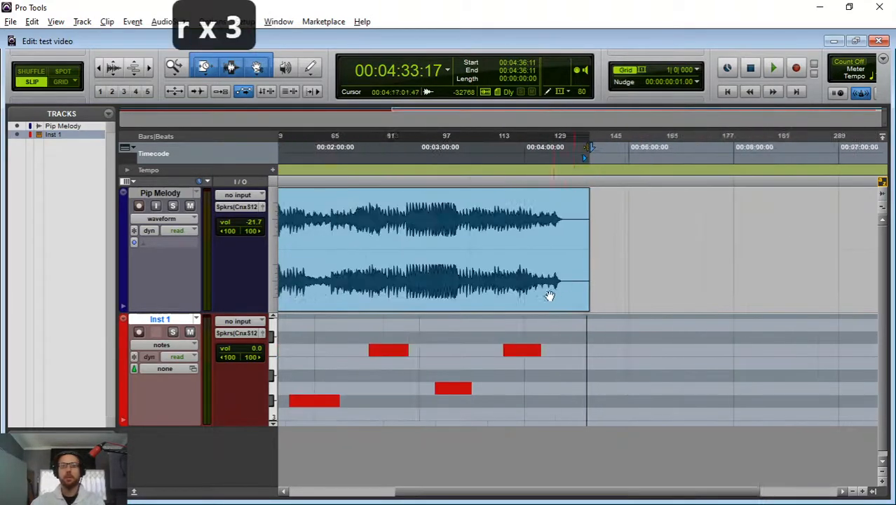
Step: Return to the TCE Trim tool, and play a short passage of Pip Melody from 00:02:57:11
{"action": "left_click", "coordinate": [205, 70]}
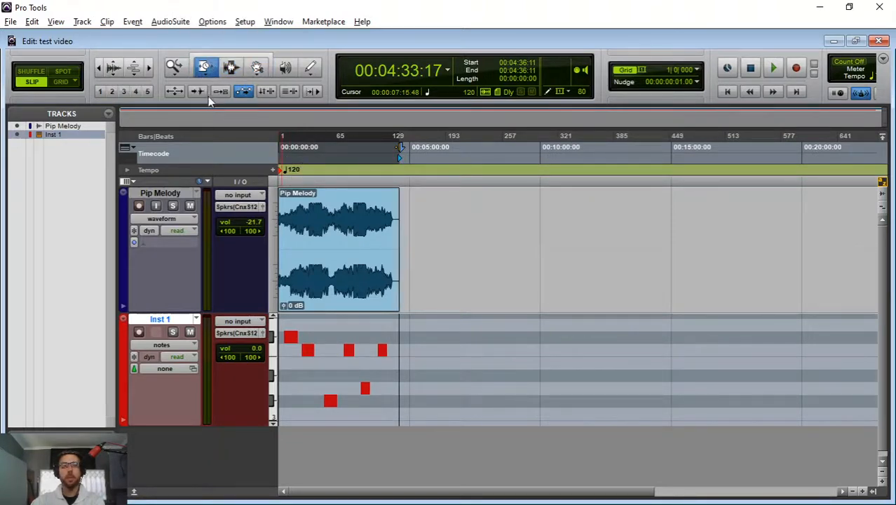
{"action": "left_click", "coordinate": [357, 167]}
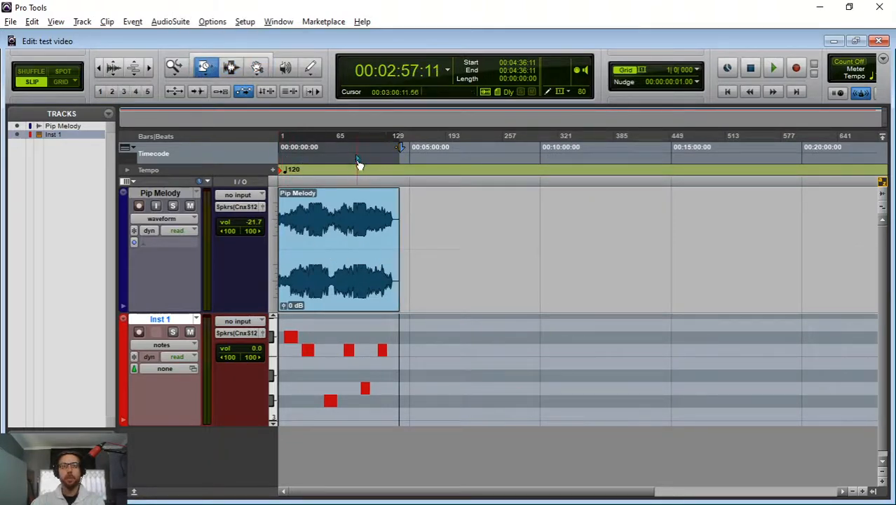
{"action": "key", "text": "t"}
{"action": "key", "text": "t"}
{"action": "key", "text": "t"}
{"action": "key", "text": "r"}
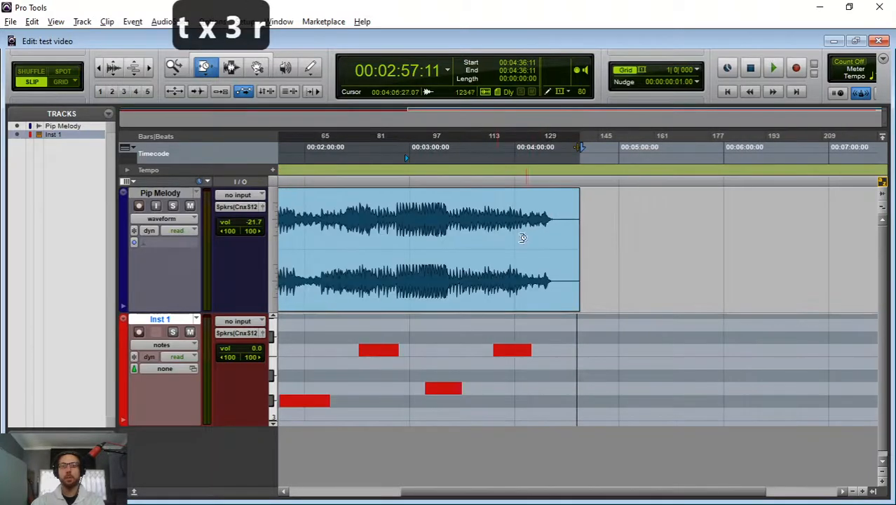
{"action": "key", "text": "space"}
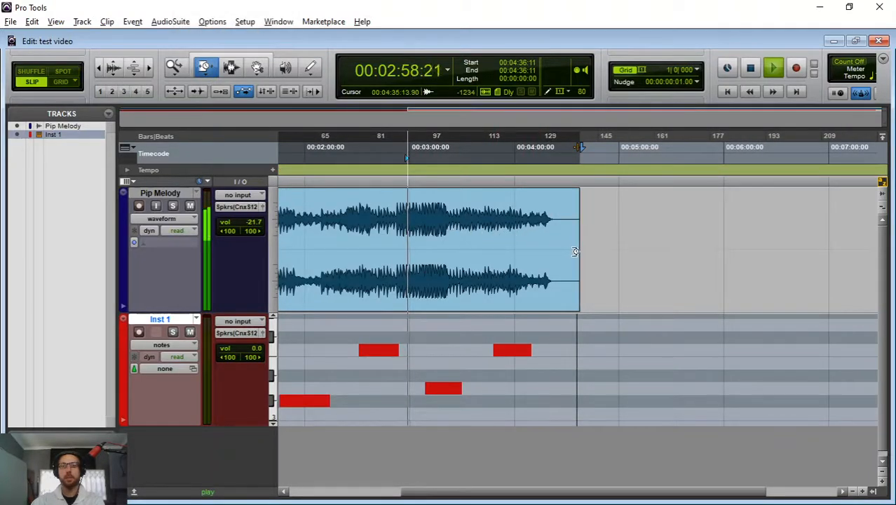
{"action": "key", "text": "space"}
Step: Time-compress Pip Melody so it ends at 00:04:09:27, and play it from about 00:02:42
{"action": "left_click_drag", "start_coordinate": [578, 250], "coordinate": [533, 253]}
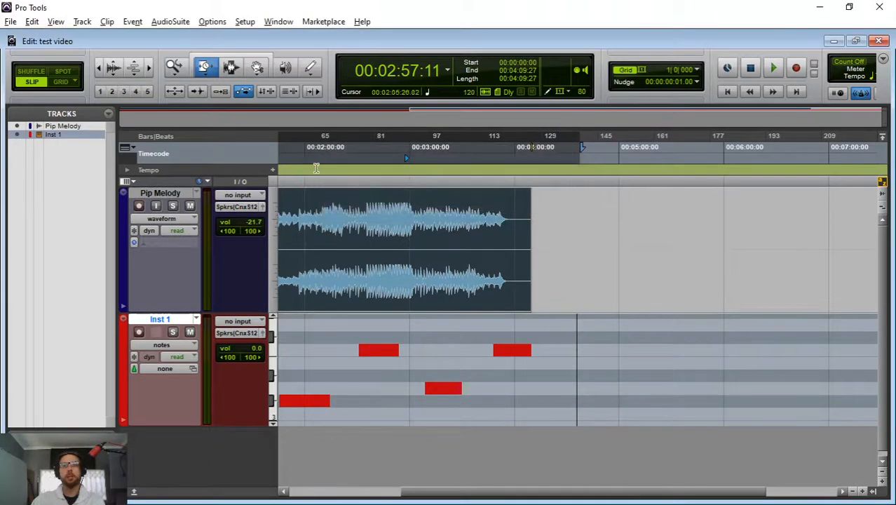
{"action": "left_click", "coordinate": [378, 162]}
{"action": "key", "text": "space"}
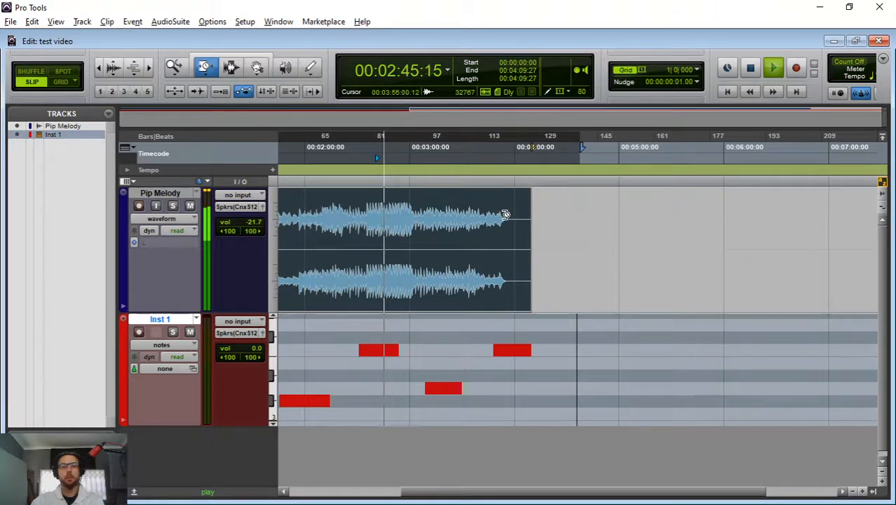
Step: Undo the time compression, and play a short passage of Pip Melody from 00:02:53:29
{"action": "key", "text": "ctrl+z"}
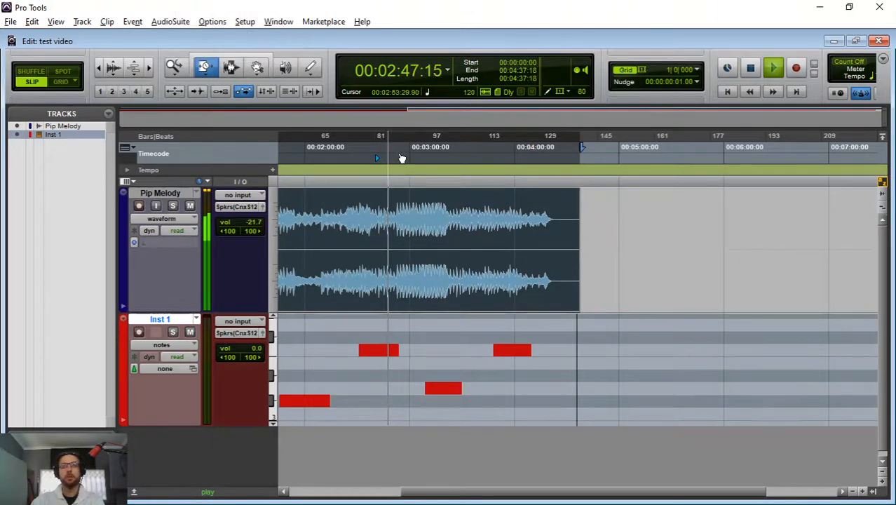
{"action": "left_click", "coordinate": [402, 158]}
{"action": "key", "text": "space"}
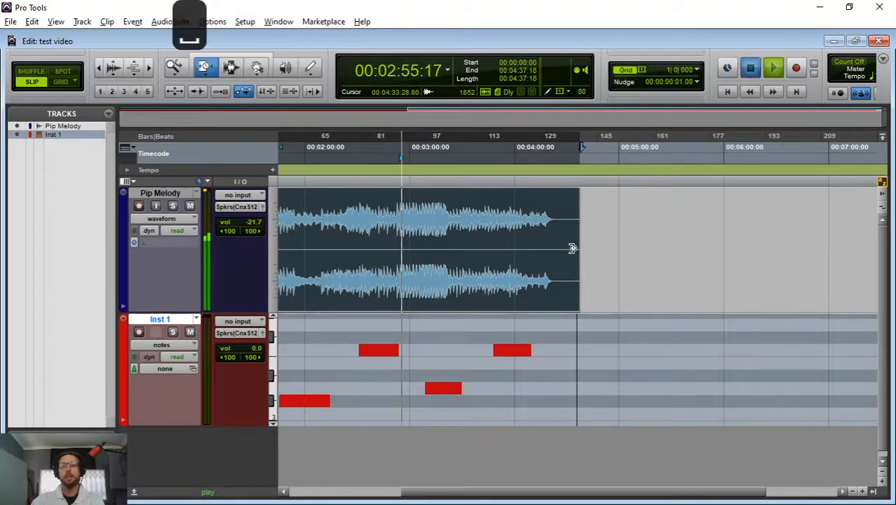
Step: Time-stretch Pip Melody so it ends at 00:05:32:06, and play it from about 00:03:29
{"action": "left_click_drag", "start_coordinate": [573, 248], "coordinate": [674, 248]}
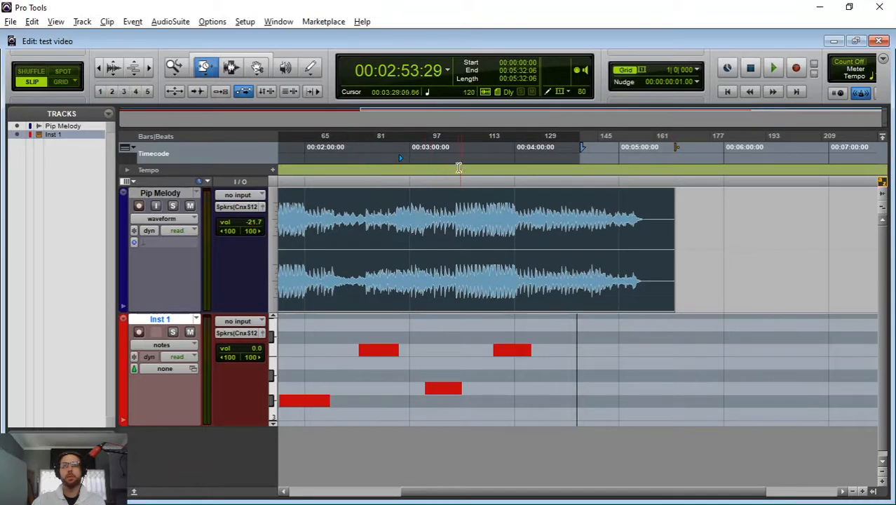
{"action": "left_click", "coordinate": [459, 167]}
{"action": "key", "text": "space"}
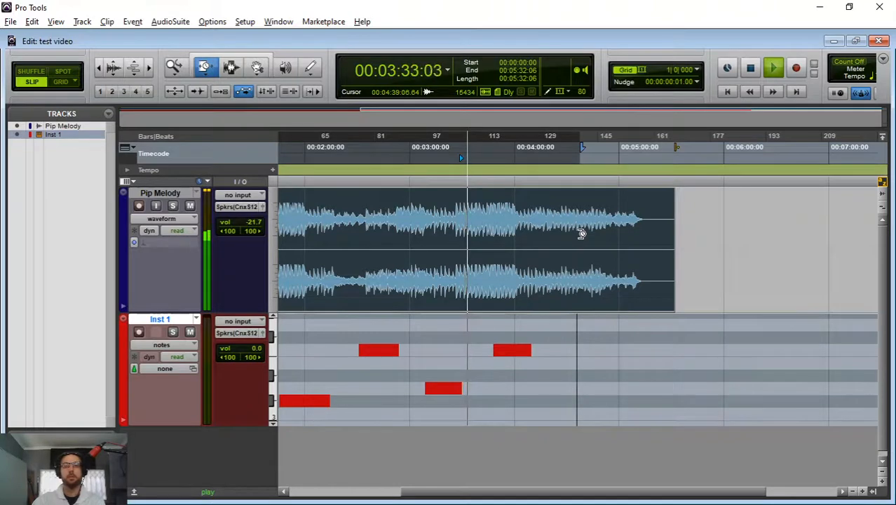
Step: Undo the time stretch, and loop Pip Melody out to 00:08:45:11 with the Trim tool in Loop mode
{"action": "key", "text": "ctrl+z"}
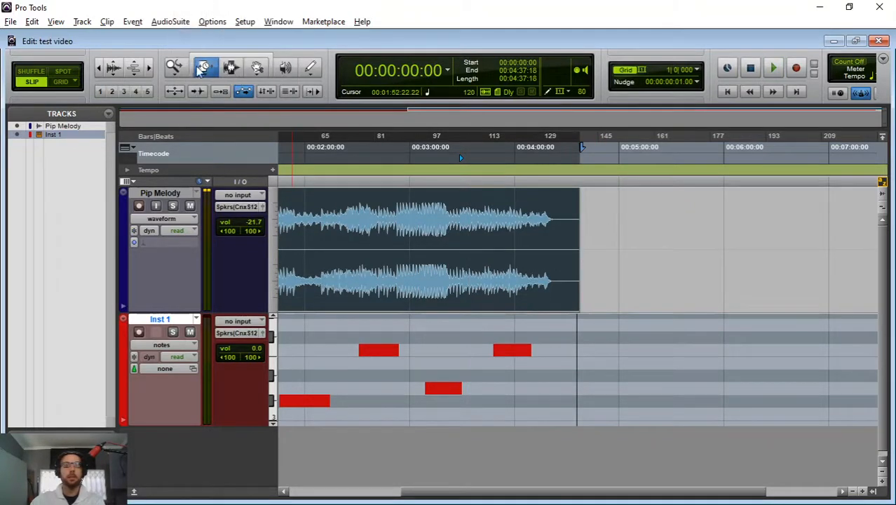
{"action": "left_click_drag", "start_coordinate": [202, 68], "coordinate": [221, 121]}
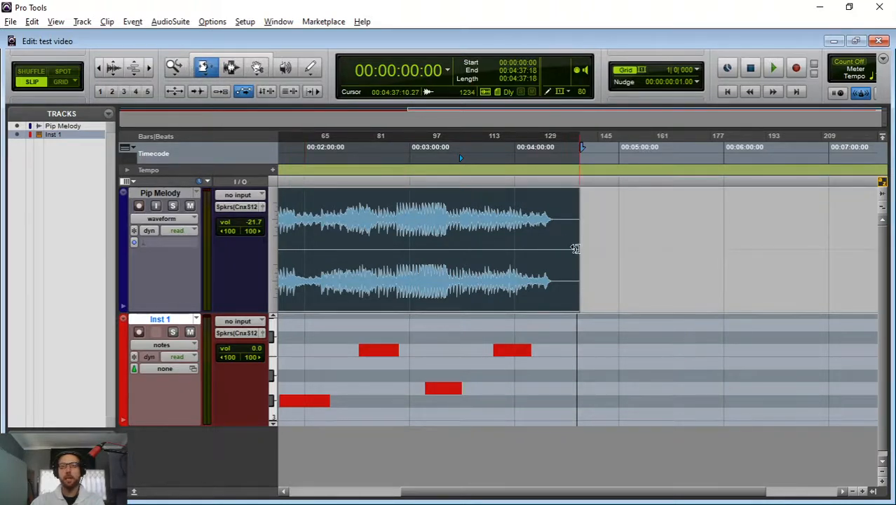
{"action": "left_click_drag", "start_coordinate": [575, 248], "coordinate": [891, 256]}
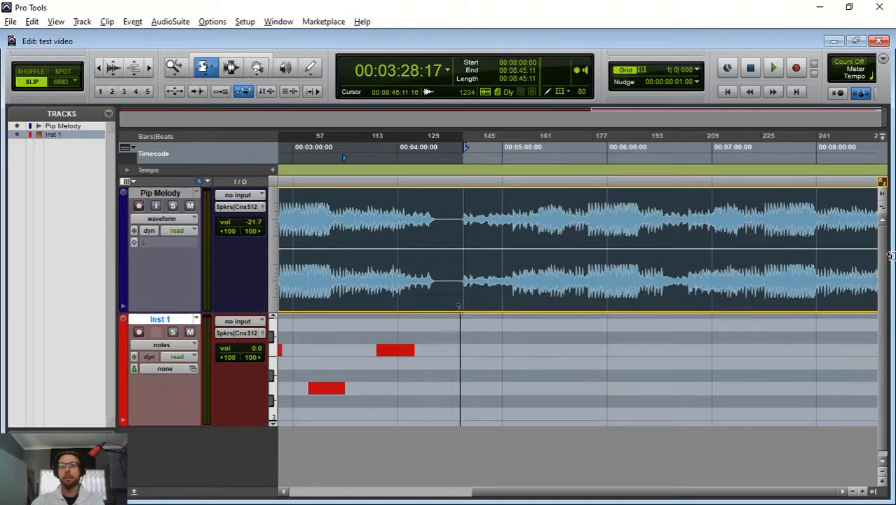
Step: Extend the looped Pip Melody clip further along the timeline, and undo both loop trims
{"action": "left_click", "coordinate": [99, 70]}
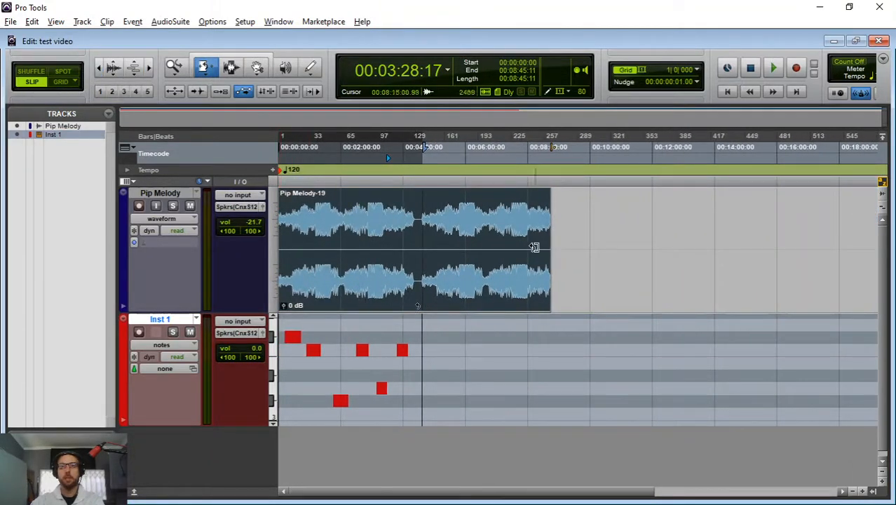
{"action": "left_click_drag", "start_coordinate": [547, 244], "coordinate": [846, 238]}
{"action": "key", "text": "ctrl+z"}
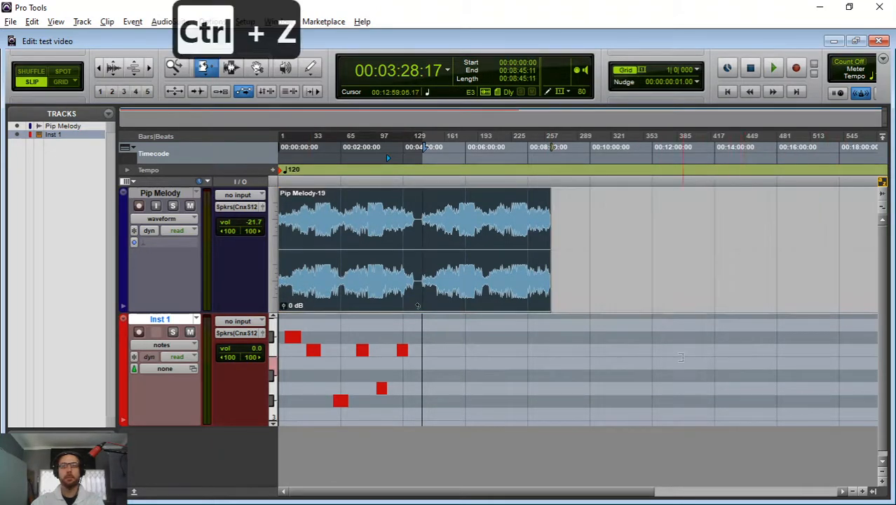
{"action": "key", "text": "ctrl+z"}
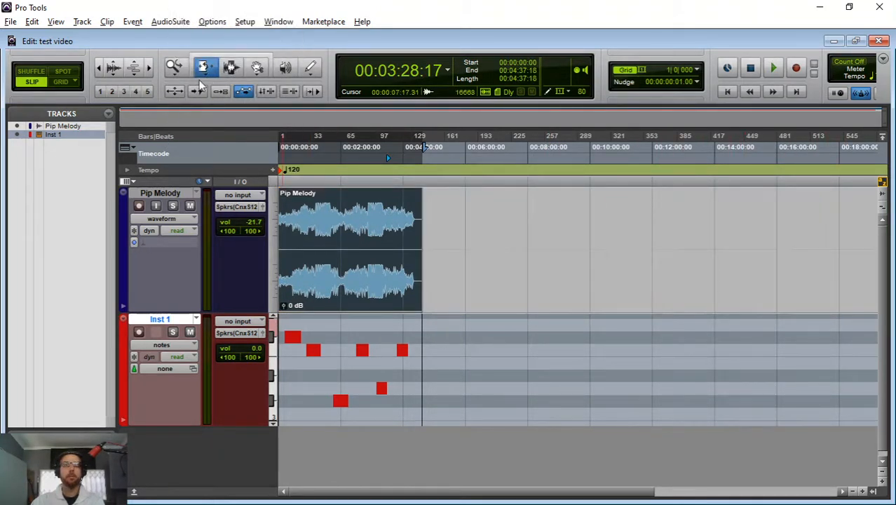
Step: Select passages of Pip Melody with the Selector tool: 00:02:22:11 to 00:03:29:00, and 00:01:07:07 to 00:01:57:13
{"action": "left_click", "coordinate": [236, 70]}
{"action": "key", "text": "t"}
{"action": "key", "text": "t"}
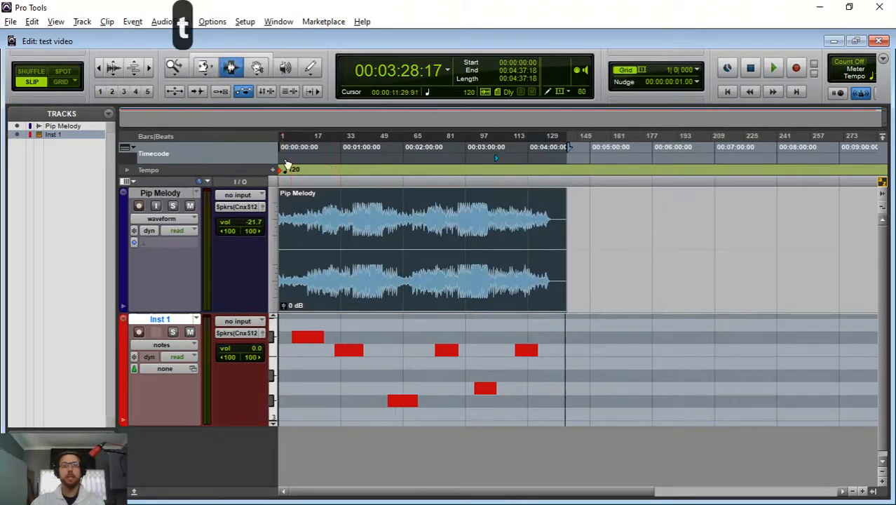
{"action": "left_click_drag", "start_coordinate": [345, 211], "coordinate": [566, 275]}
{"action": "left_click_drag", "start_coordinate": [714, 275], "coordinate": [576, 275]}
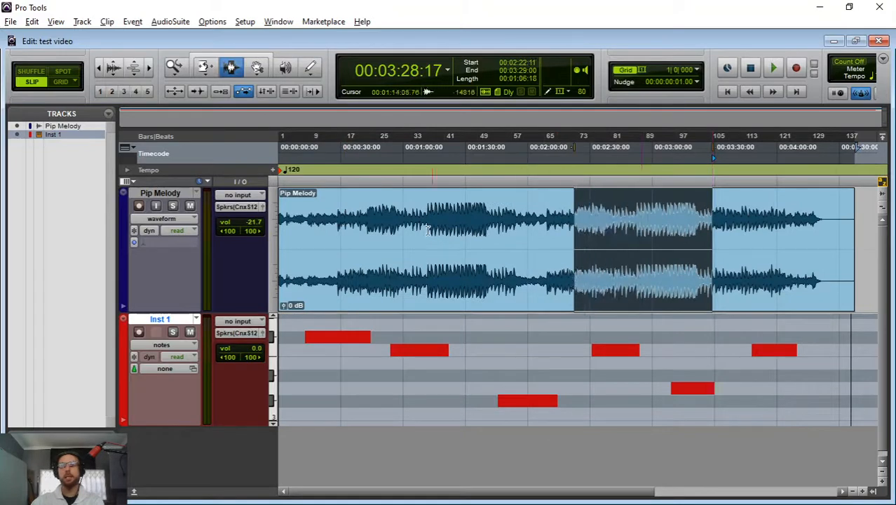
{"action": "left_click_drag", "start_coordinate": [418, 225], "coordinate": [522, 224]}
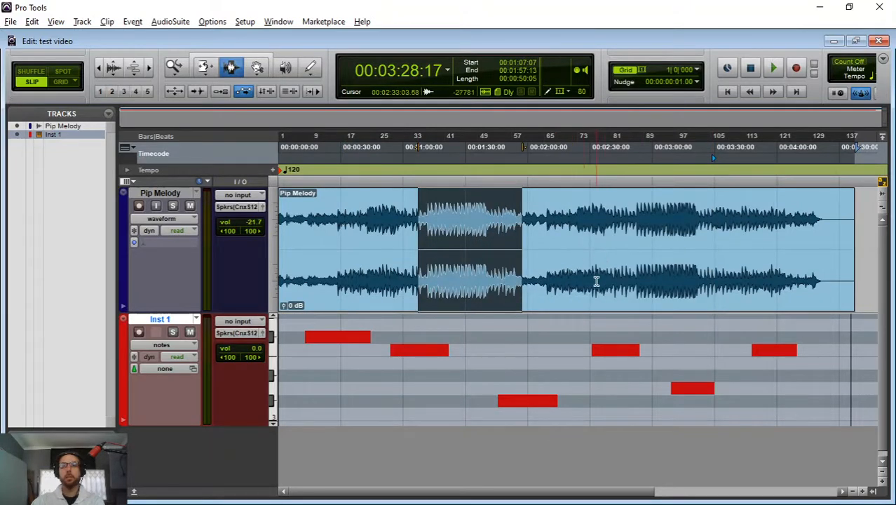
Step: Delete the passage of Pip Melody from 00:02:05:00 to 00:02:33:03, and undo the deletion
{"action": "left_click_drag", "start_coordinate": [597, 280], "coordinate": [537, 281]}
{"action": "key", "text": "Delete"}
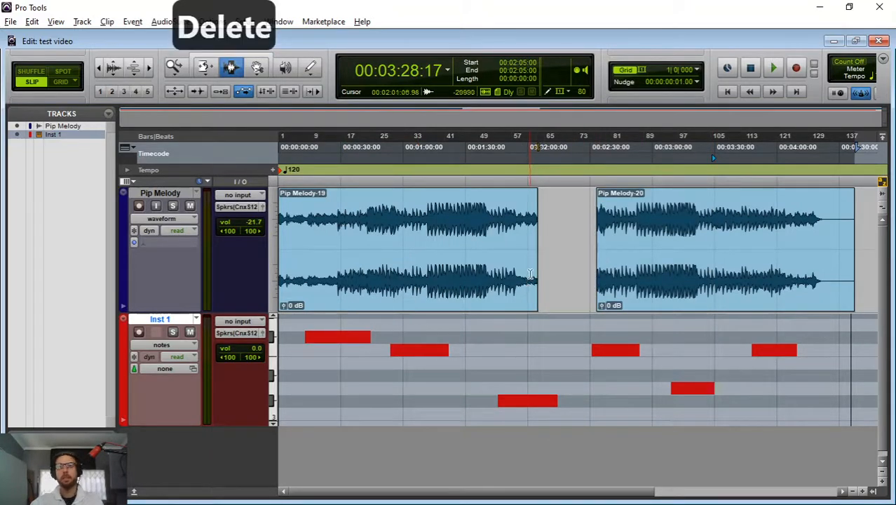
{"action": "key", "text": "ctrl+z"}
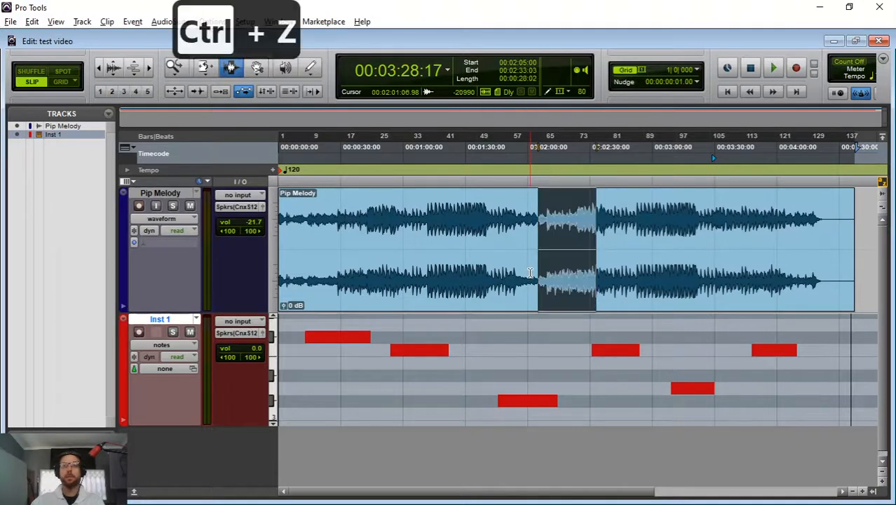
Step: Activate the Grabber tool in Separation mode, and step through the Zoomer, Trim, Selector and Grabber tools
{"action": "left_click", "coordinate": [257, 67]}
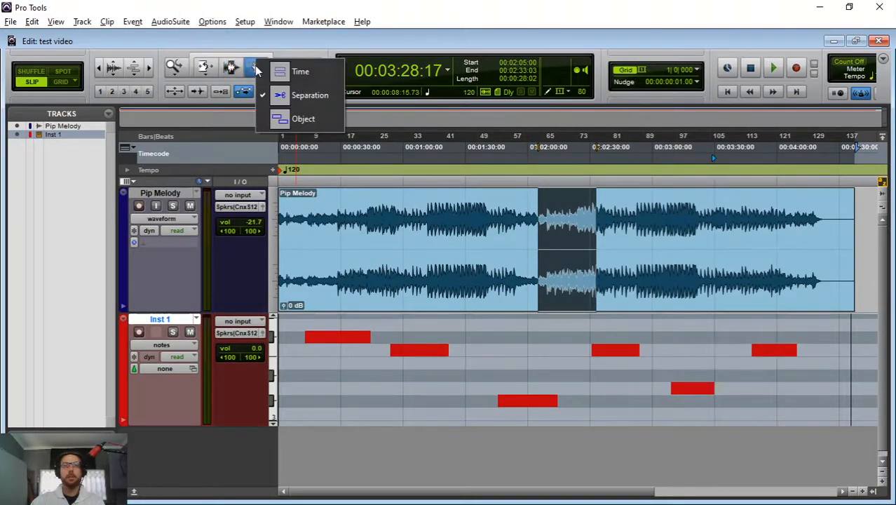
{"action": "left_click", "coordinate": [256, 70]}
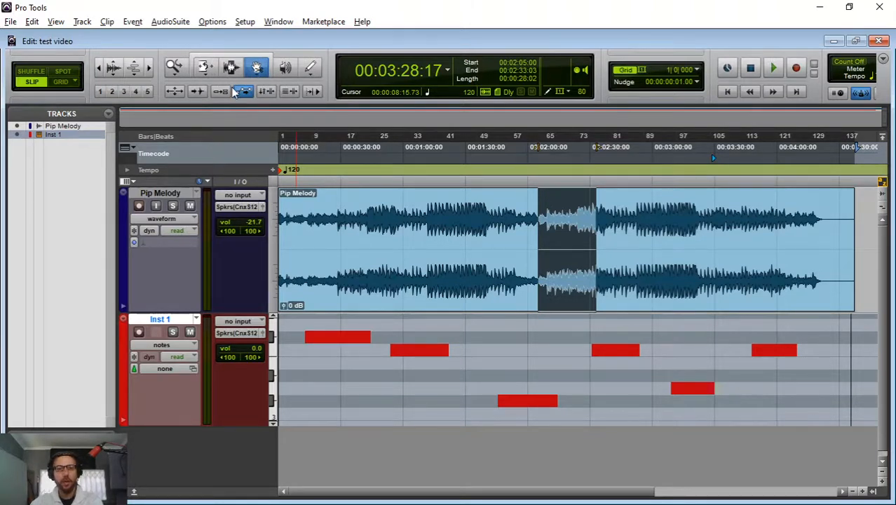
{"action": "key", "text": "F5"}
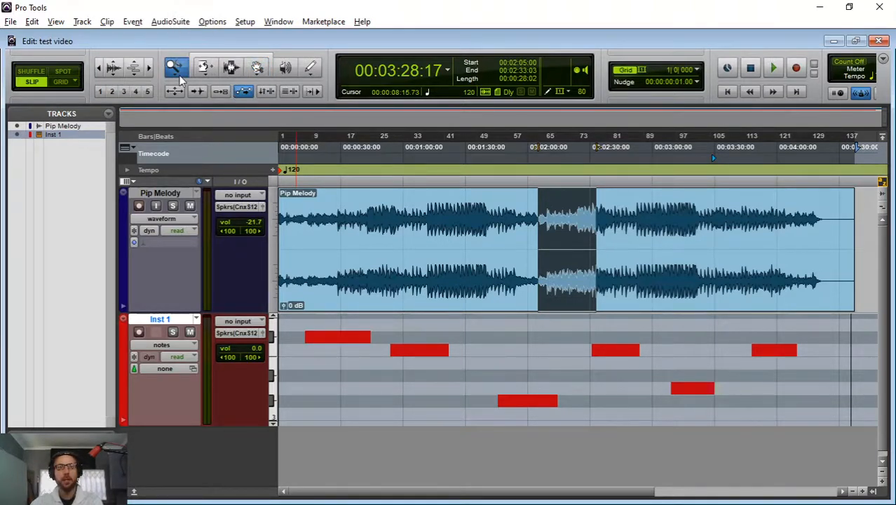
{"action": "key", "text": "F6"}
{"action": "key", "text": "F7"}
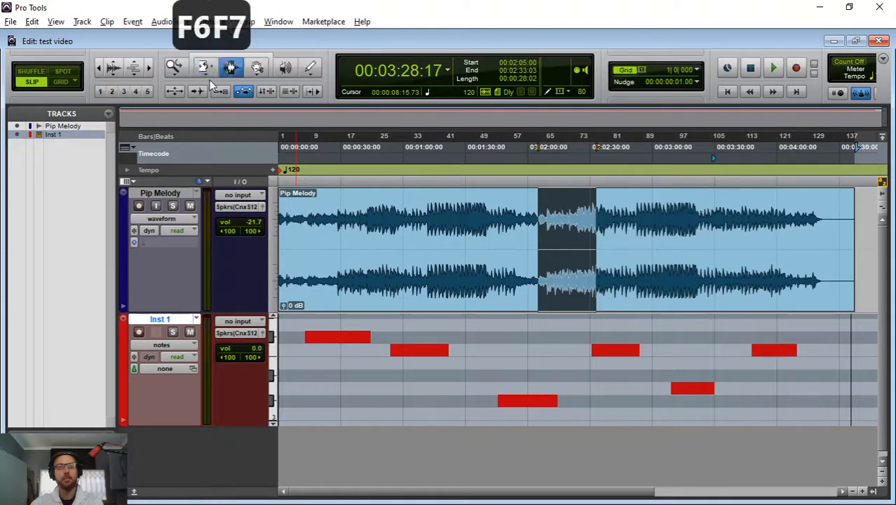
{"action": "key", "text": "F8"}
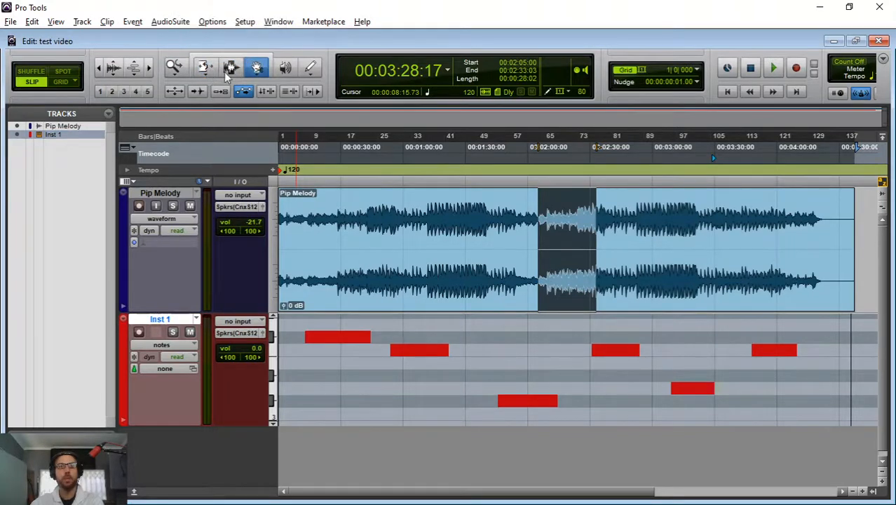
Step: Select the whole Pip Melody clip with the Grabber in Time mode, and switch the Grabber back to Separation mode
{"action": "left_click", "coordinate": [257, 66]}
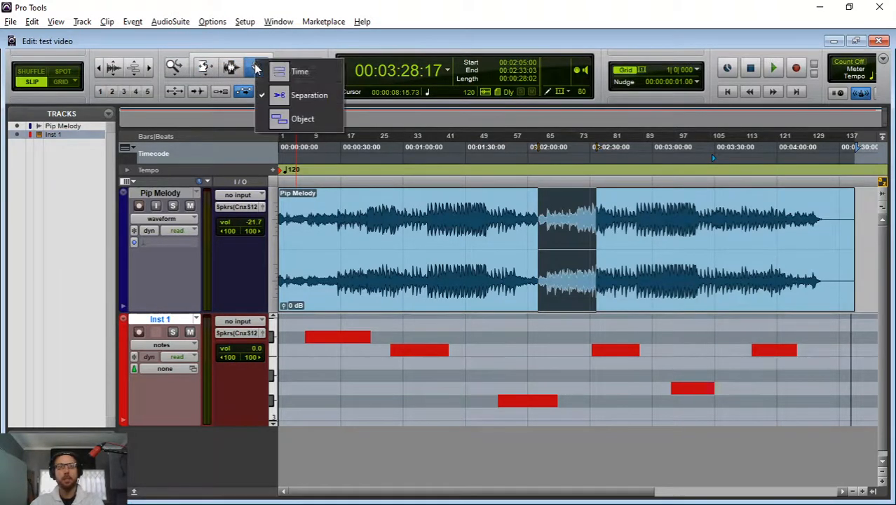
{"action": "left_click", "coordinate": [301, 80]}
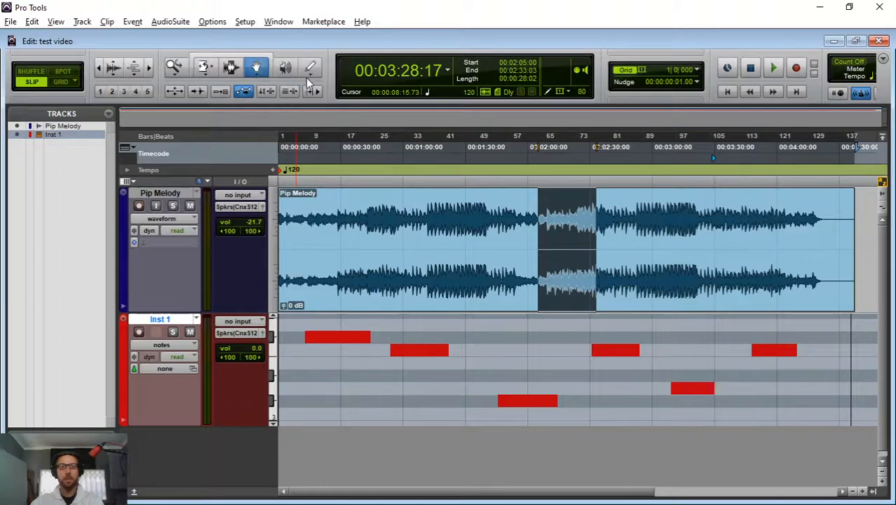
{"action": "left_click", "coordinate": [400, 280]}
{"action": "left_click_drag", "start_coordinate": [443, 280], "coordinate": [409, 276]}
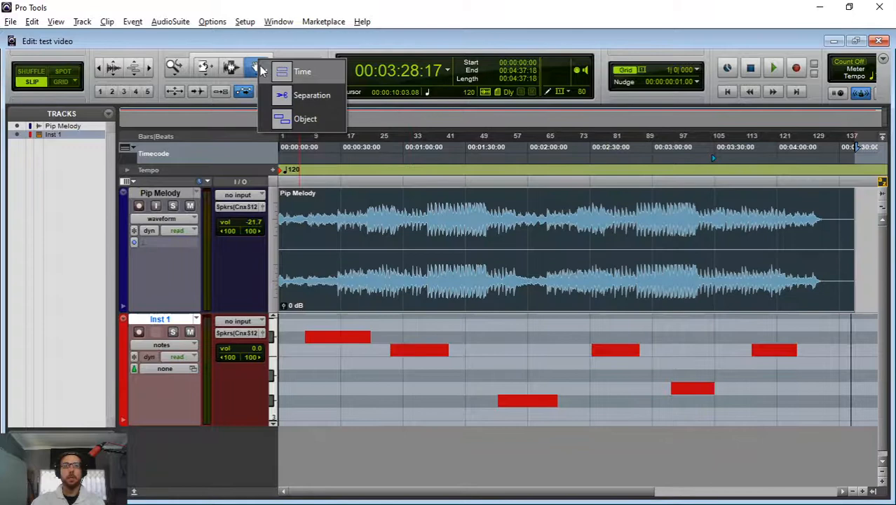
{"action": "left_click", "coordinate": [302, 96]}
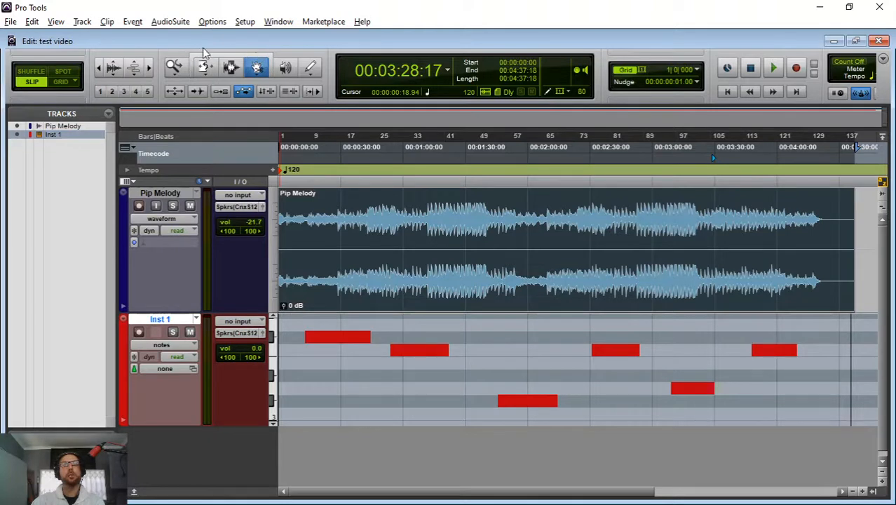
Step: Switch the Grabber to Object mode, and select the last four MIDI notes on Inst 1
{"action": "left_click", "coordinate": [254, 65]}
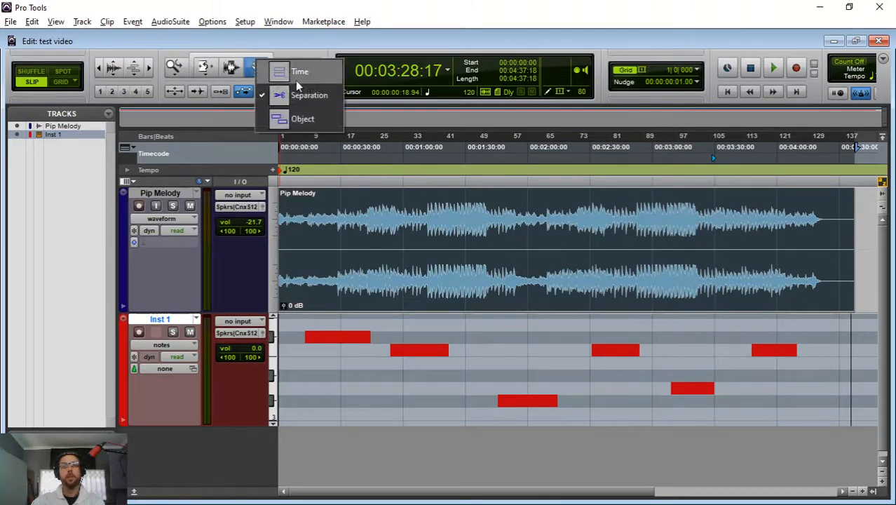
{"action": "left_click", "coordinate": [295, 120]}
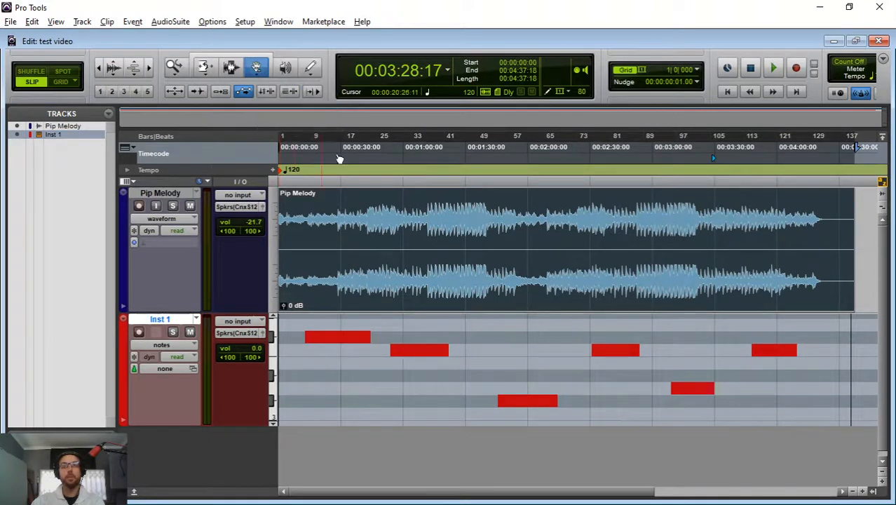
{"action": "left_click", "coordinate": [790, 285]}
{"action": "left_click_drag", "start_coordinate": [790, 284], "coordinate": [379, 289]}
{"action": "left_click_drag", "start_coordinate": [870, 272], "coordinate": [403, 415]}
{"action": "left_click_drag", "start_coordinate": [857, 373], "coordinate": [500, 404]}
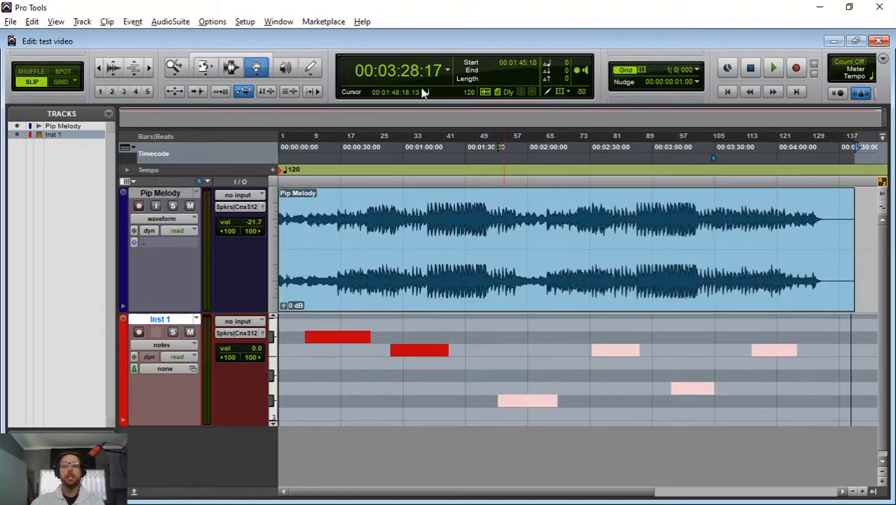
Step: Step through the Trim, Selector and Grabber tools, and activate the Smart Tool
{"action": "key", "text": "F6"}
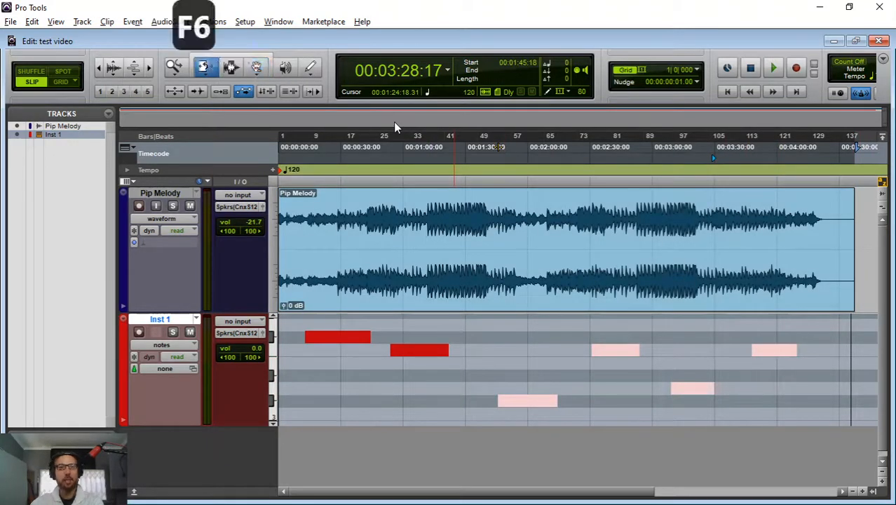
{"action": "key", "text": "F7"}
{"action": "key", "text": "F8"}
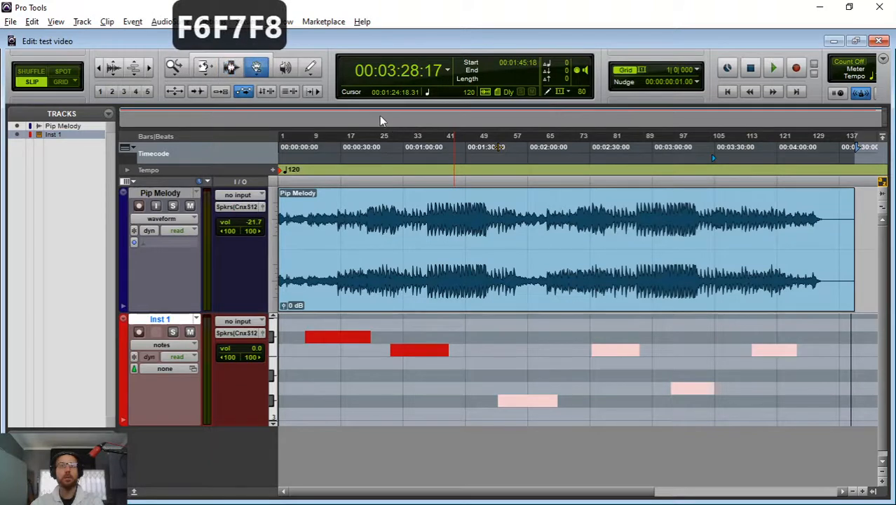
{"action": "left_click", "coordinate": [232, 59]}
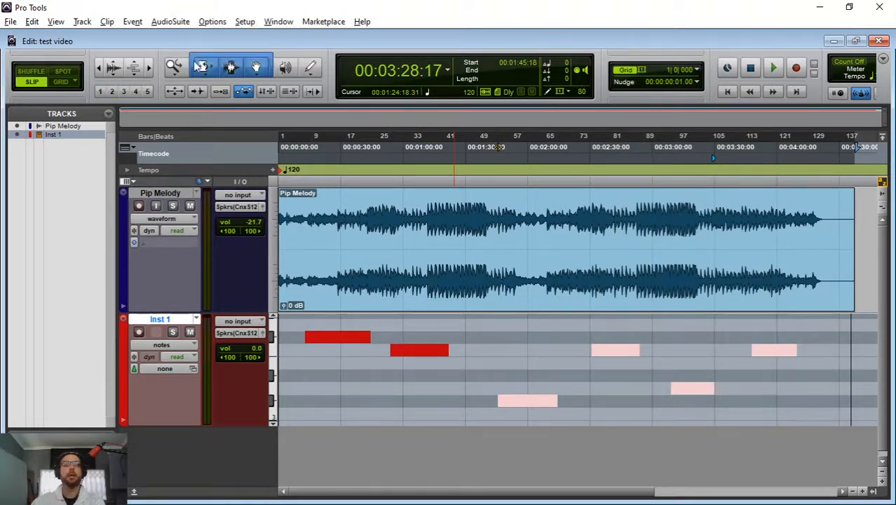
Step: Leave the Smart Tool for the Grabber and Selector tools, and reactivate the Smart Tool from the Selector
{"action": "left_click", "coordinate": [259, 68]}
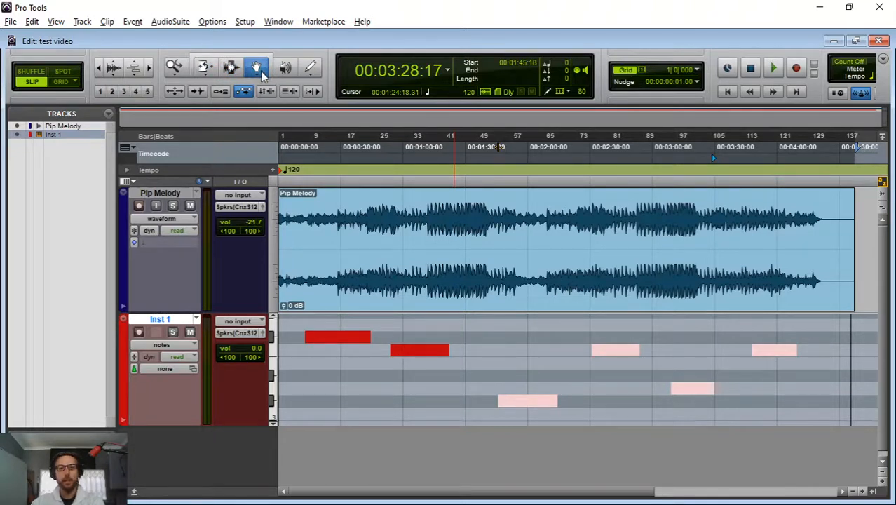
{"action": "key", "text": "F6+F7"}
{"action": "key", "text": "F6+F7"}
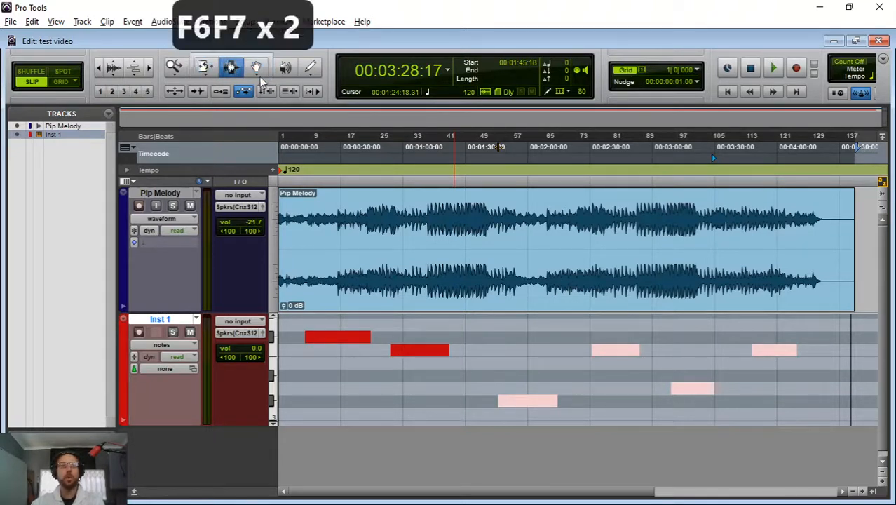
{"action": "key", "text": "F7+F8"}
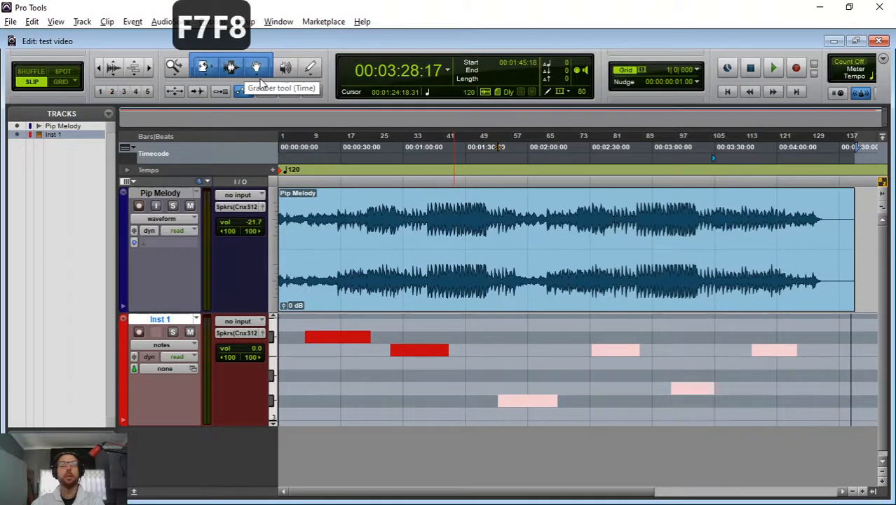
{"action": "key", "text": "F7"}
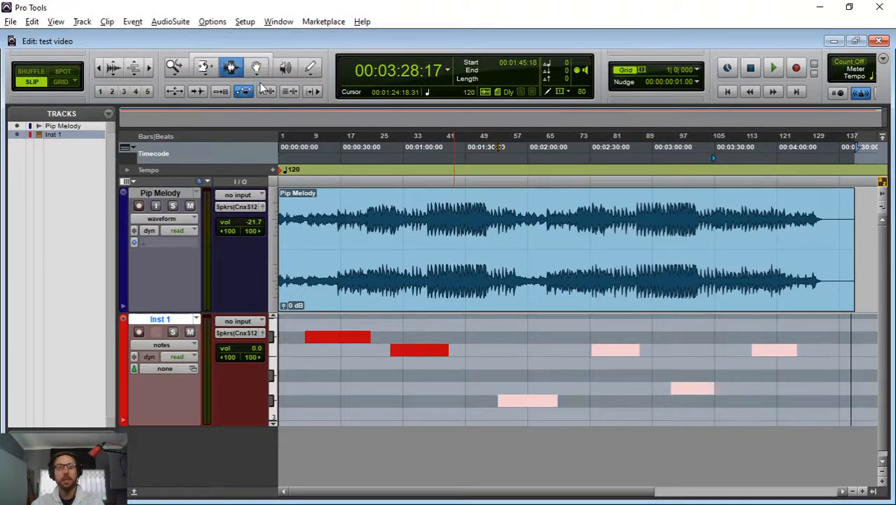
{"action": "key", "text": "F6+F8"}
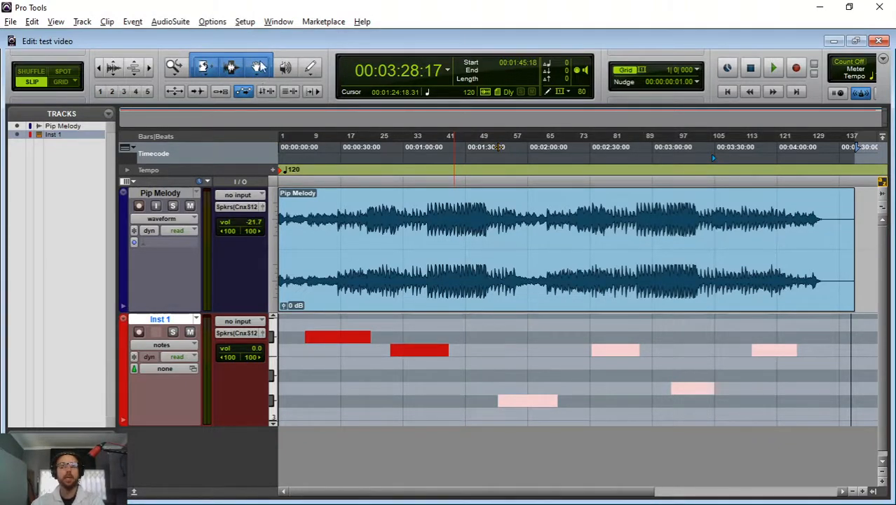
Step: Switch to the Selector and back to the Smart Tool, and set the Trim tool to Standard mode
{"action": "left_click", "coordinate": [232, 67]}
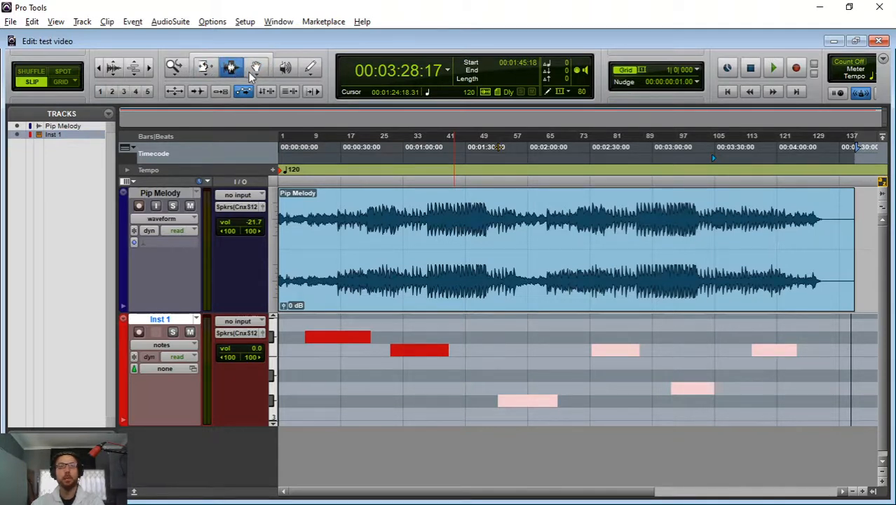
{"action": "key", "text": "F6+F7+F8"}
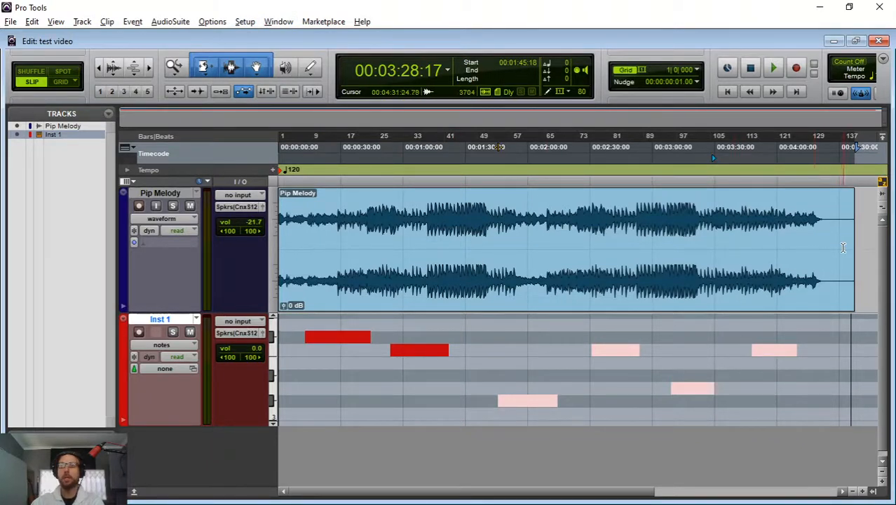
{"action": "left_click", "coordinate": [205, 67]}
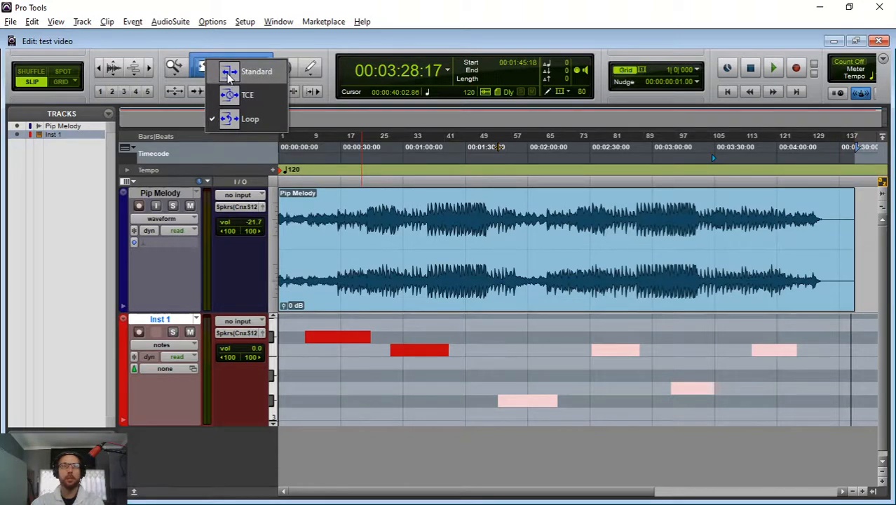
{"action": "left_click", "coordinate": [229, 73]}
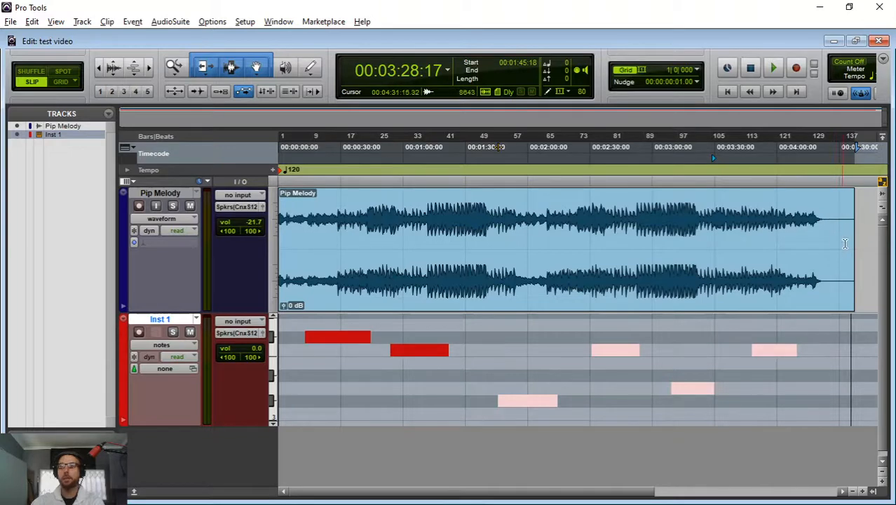
Step: Trim the Pip Melody clip to about 00:00:47:29 through 00:04:01:25, and add a fade-in of about 40 seconds and a fade-out of about 46 seconds
{"action": "mouse_move", "coordinate": [852, 242]}
{"action": "left_mouse_down"}
{"action": "mouse_move", "coordinate": [714, 249]}
{"action": "mouse_move", "coordinate": [847, 256]}
{"action": "left_mouse_up"}
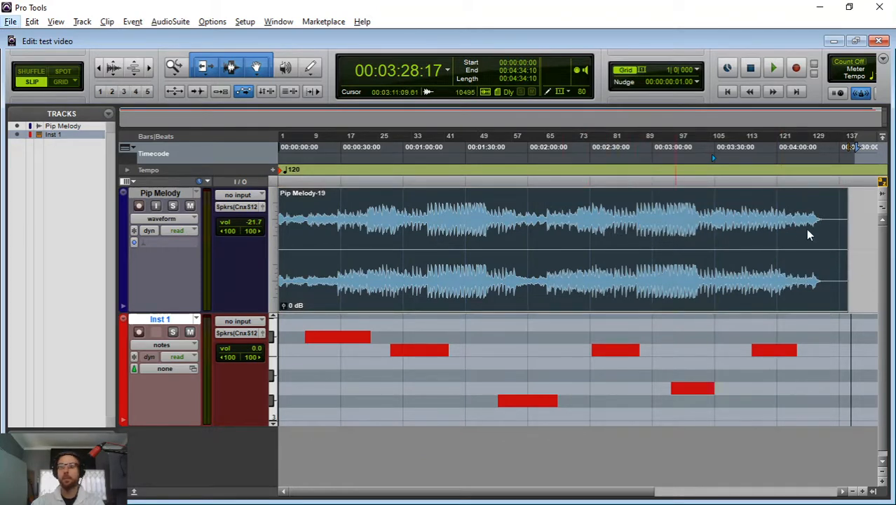
{"action": "left_click_drag", "start_coordinate": [847, 245], "coordinate": [821, 245]}
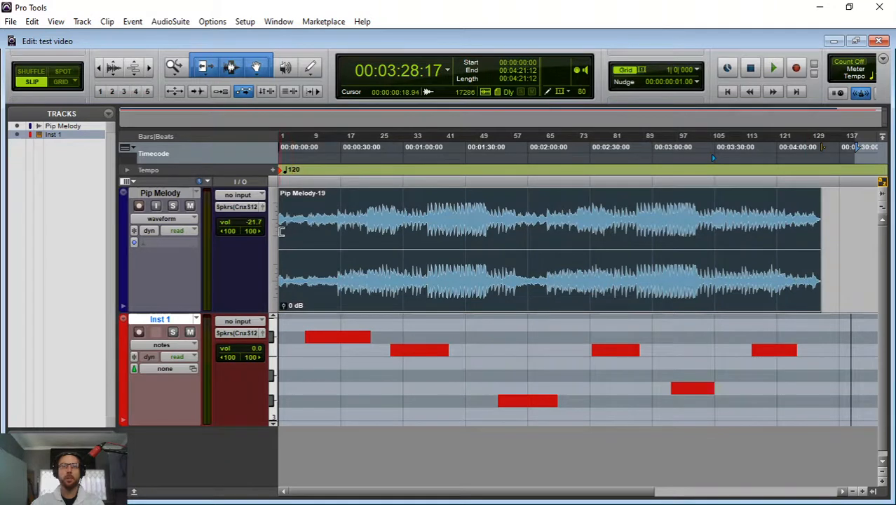
{"action": "left_click_drag", "start_coordinate": [280, 231], "coordinate": [379, 232]}
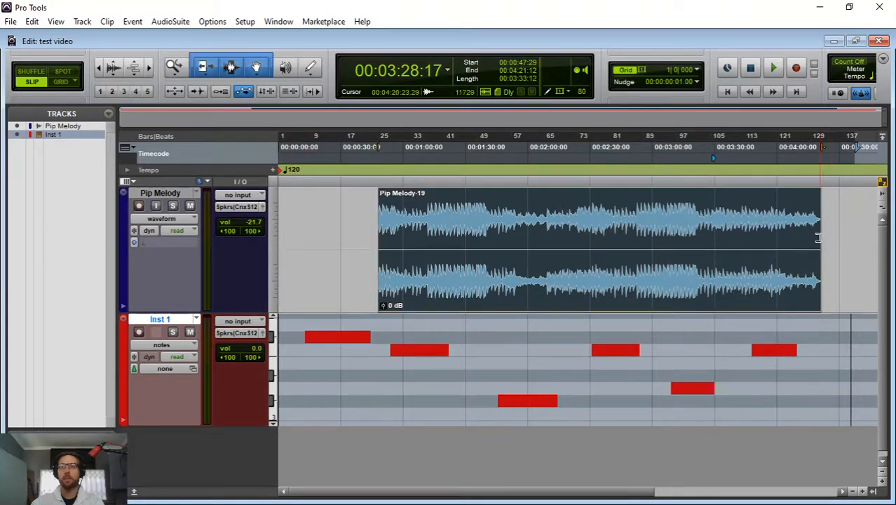
{"action": "left_click_drag", "start_coordinate": [818, 237], "coordinate": [780, 237]}
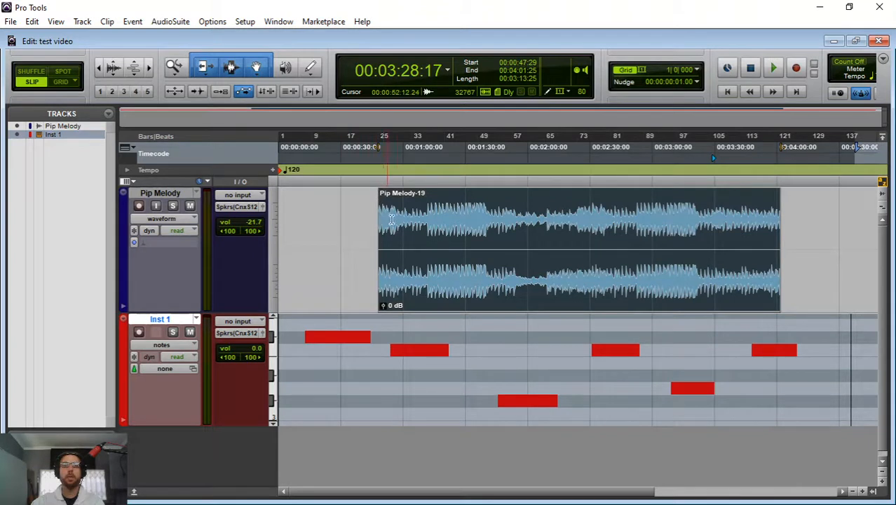
{"action": "left_click_drag", "start_coordinate": [385, 200], "coordinate": [463, 203]}
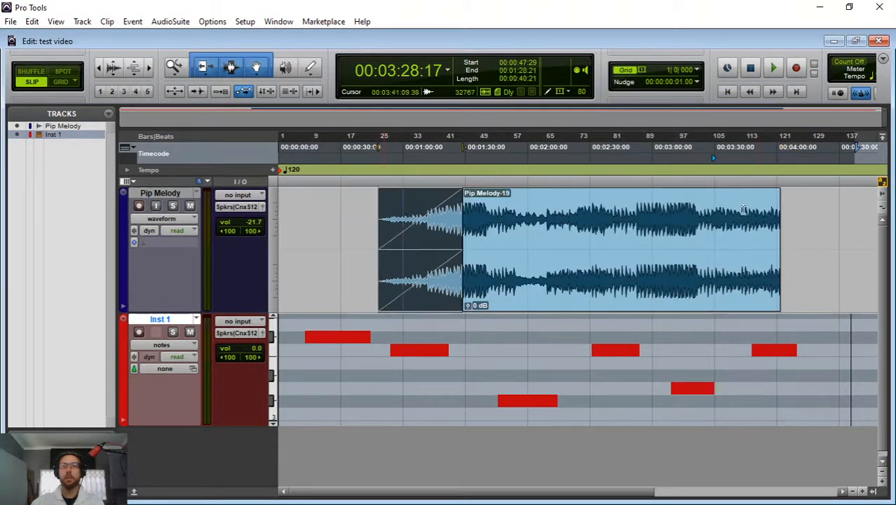
{"action": "left_click_drag", "start_coordinate": [778, 194], "coordinate": [686, 196]}
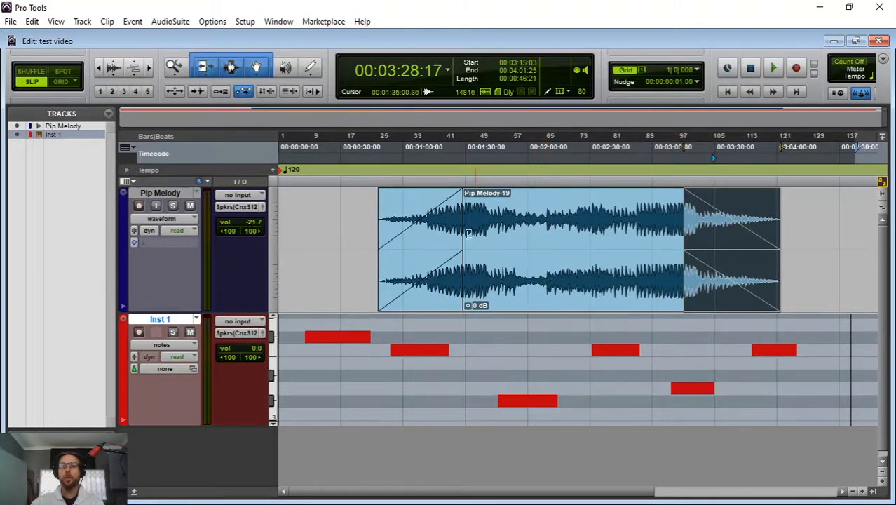
Step: Cut two short sections out of the Pip Melody clip, one ending near 00:03:00:00 and one starting at about 00:02:10:02
{"action": "left_click_drag", "start_coordinate": [520, 214], "coordinate": [653, 218]}
{"action": "key", "text": "Delete"}
{"action": "left_click", "coordinate": [567, 218]}
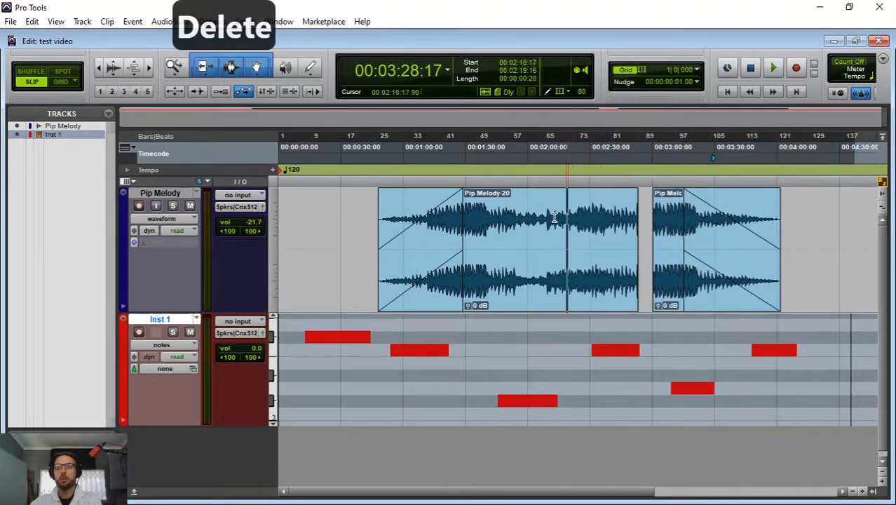
{"action": "left_click_drag", "start_coordinate": [555, 218], "coordinate": [549, 218]}
{"action": "key", "text": "Delete"}
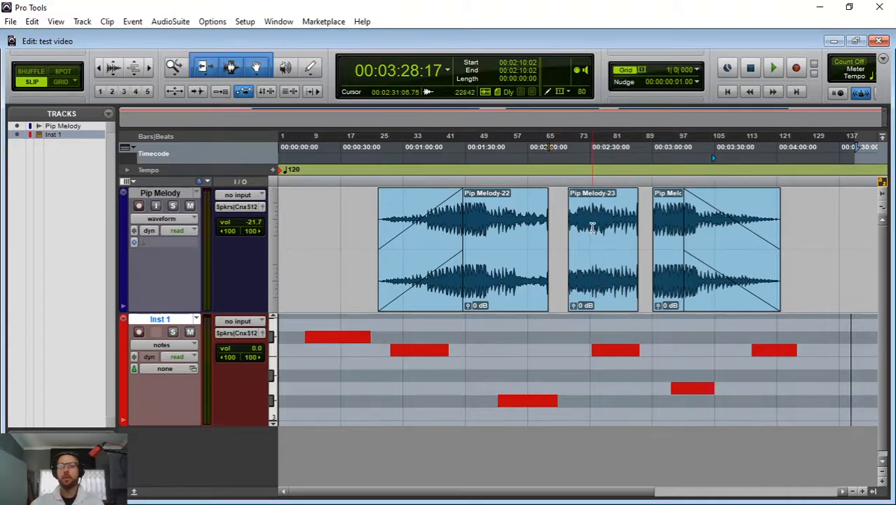
Step: Move the middle Pip Melody clip earlier to meet the first one, and crossfade the two over about 17 seconds
{"action": "left_click_drag", "start_coordinate": [597, 291], "coordinate": [574, 290]}
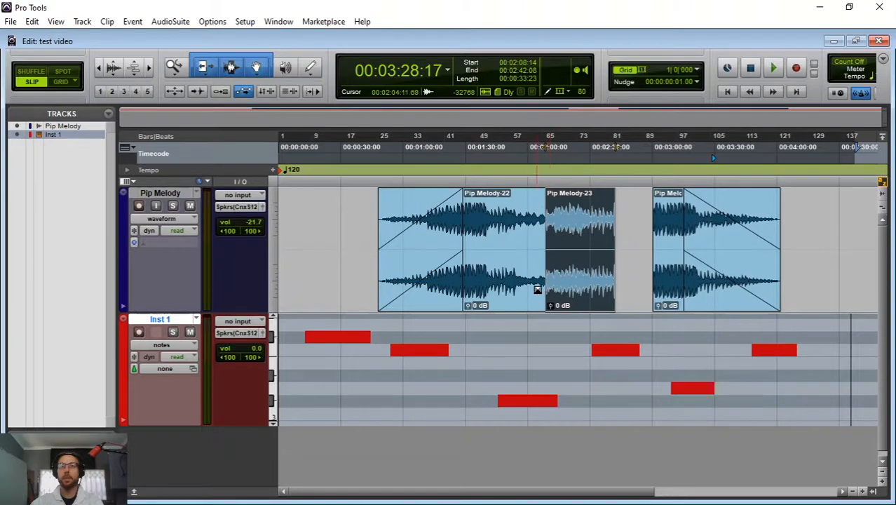
{"action": "left_click_drag", "start_coordinate": [546, 293], "coordinate": [563, 294]}
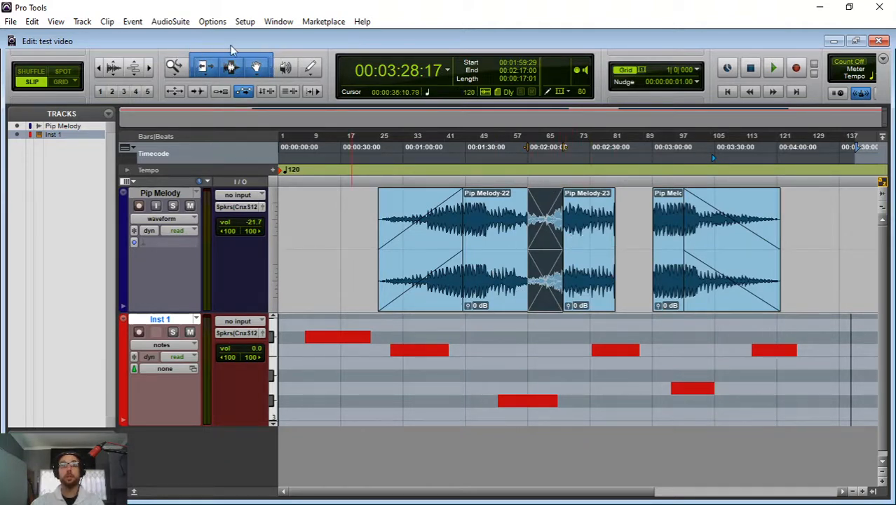
Step: Select short sections inside the Pip Melody clips, and grab them with the Grabber in Time mode
{"action": "left_click", "coordinate": [256, 70]}
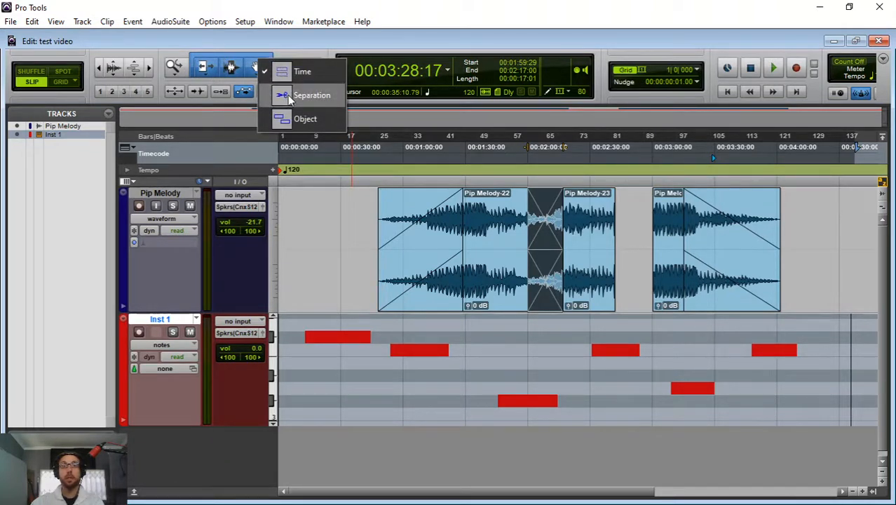
{"action": "left_click", "coordinate": [698, 268]}
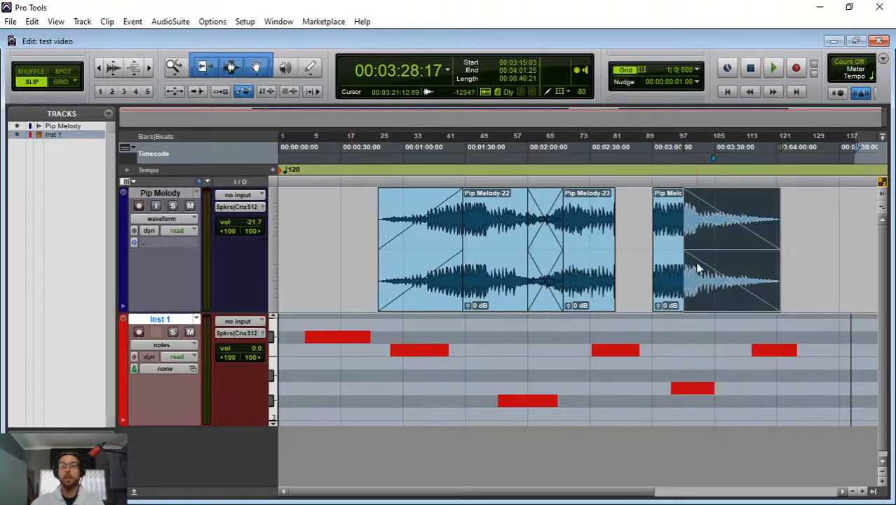
{"action": "left_click_drag", "start_coordinate": [580, 222], "coordinate": [597, 216]}
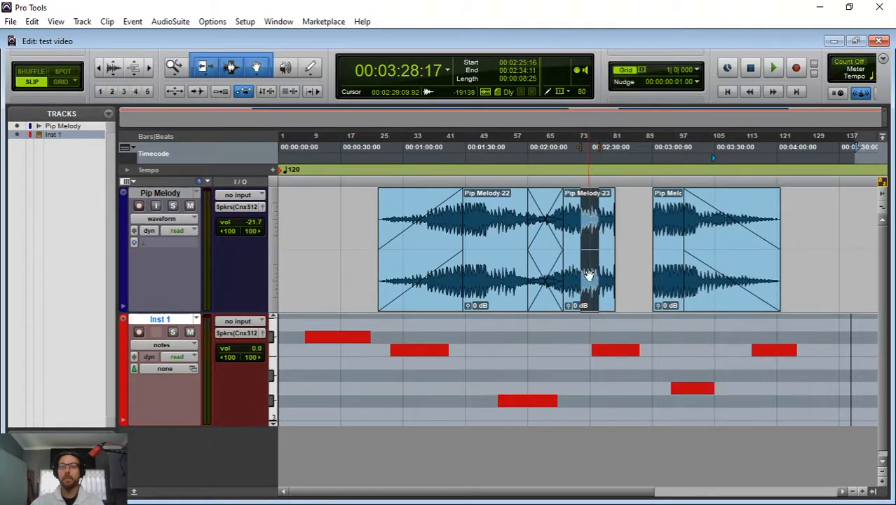
{"action": "left_click", "coordinate": [590, 278]}
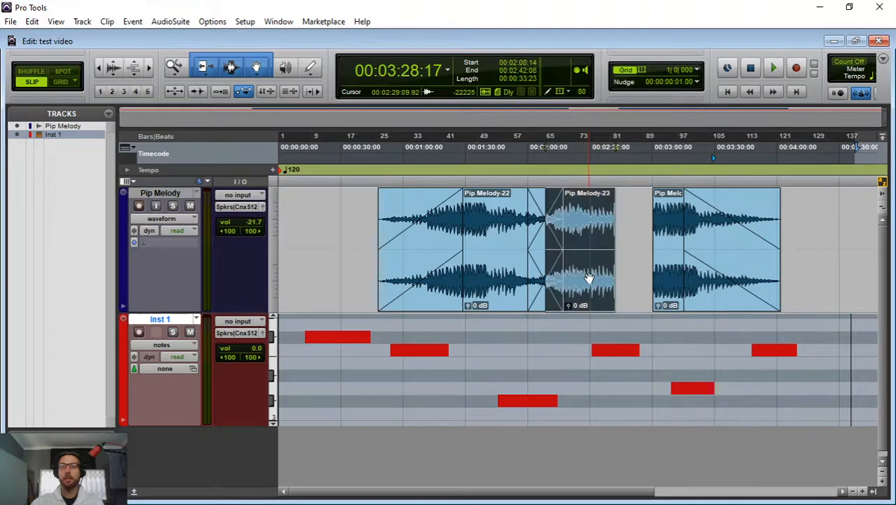
{"action": "left_click_drag", "start_coordinate": [501, 229], "coordinate": [491, 226]}
{"action": "left_click", "coordinate": [494, 290]}
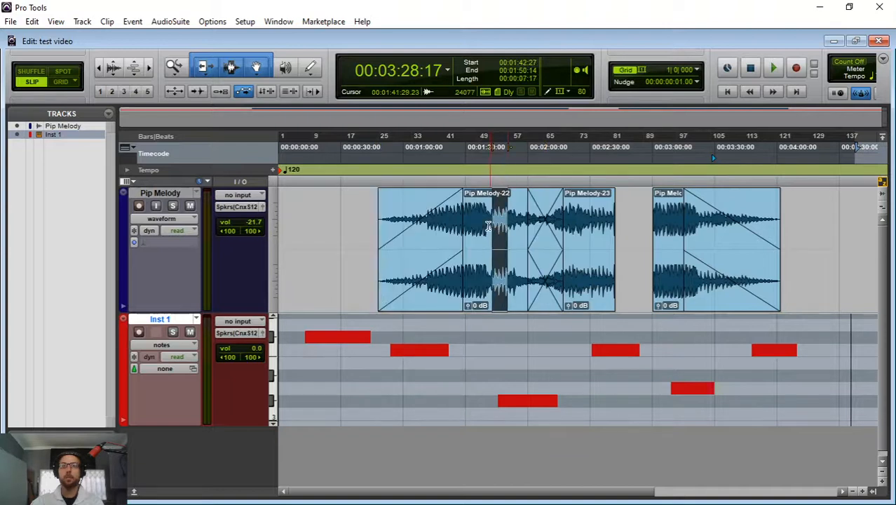
Step: Set the Grabber to Separation mode, and try moving the section from 00:01:42:18 to 00:01:50:14 out to about 00:04:24:26
{"action": "left_click", "coordinate": [271, 93]}
{"action": "left_click", "coordinate": [281, 94]}
{"action": "left_click_drag", "start_coordinate": [517, 243], "coordinate": [490, 233]}
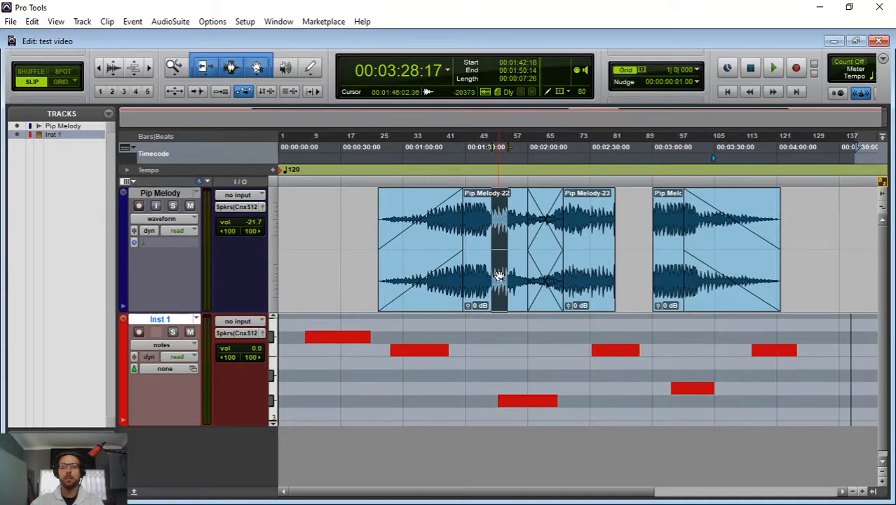
{"action": "left_click_drag", "start_coordinate": [499, 275], "coordinate": [836, 274]}
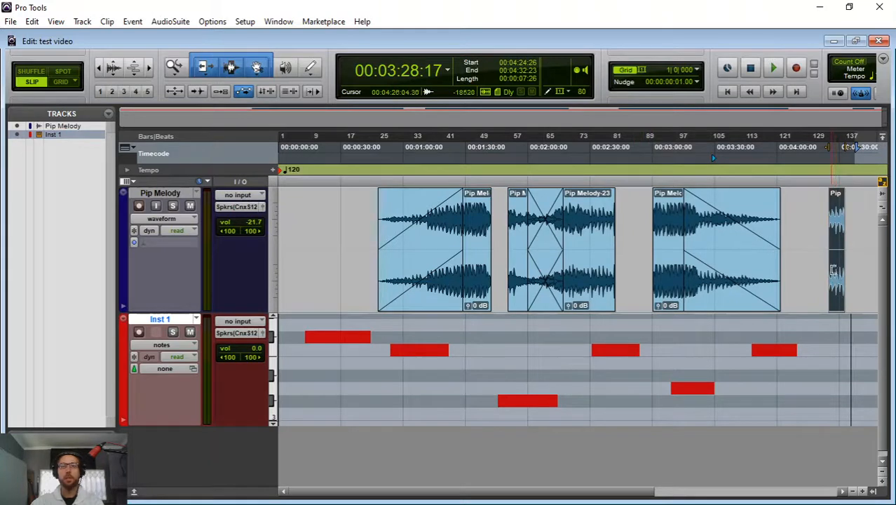
{"action": "key", "text": "ctrl+z"}
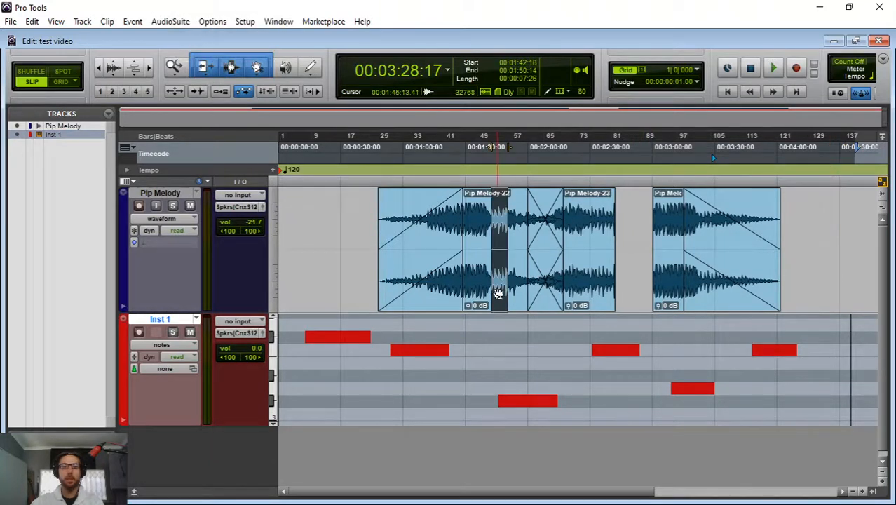
Step: Separate the section from about 00:01:30:27 to 00:01:45:22 and move it in front of the first clip, to about 00:00:18:28
{"action": "double_click", "coordinate": [502, 227]}
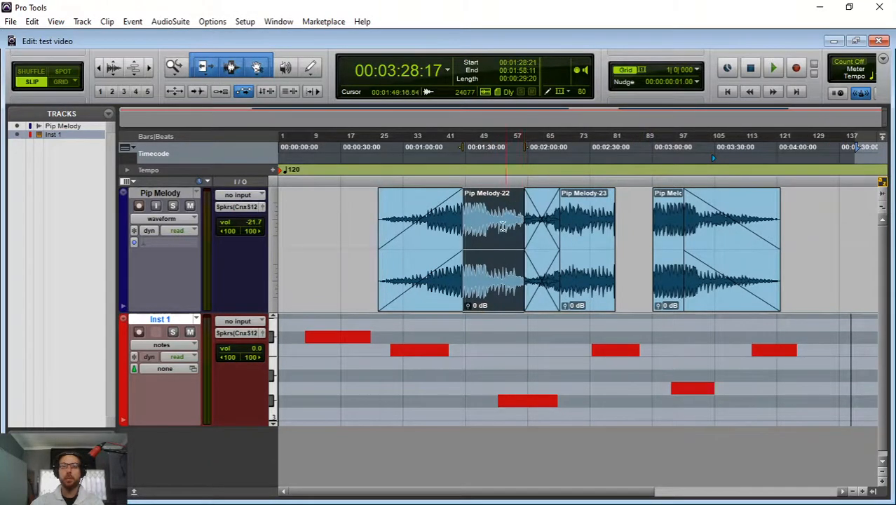
{"action": "left_click_drag", "start_coordinate": [498, 214], "coordinate": [465, 247]}
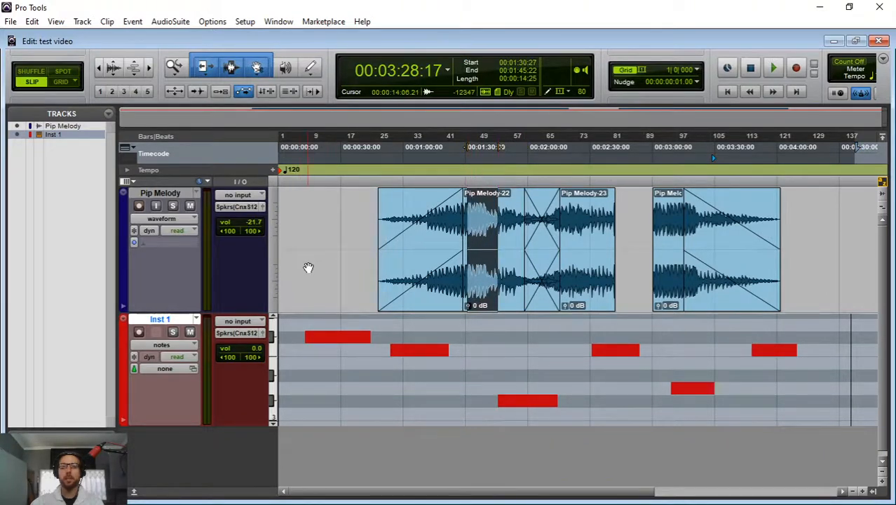
{"action": "left_click_drag", "start_coordinate": [484, 294], "coordinate": [333, 290]}
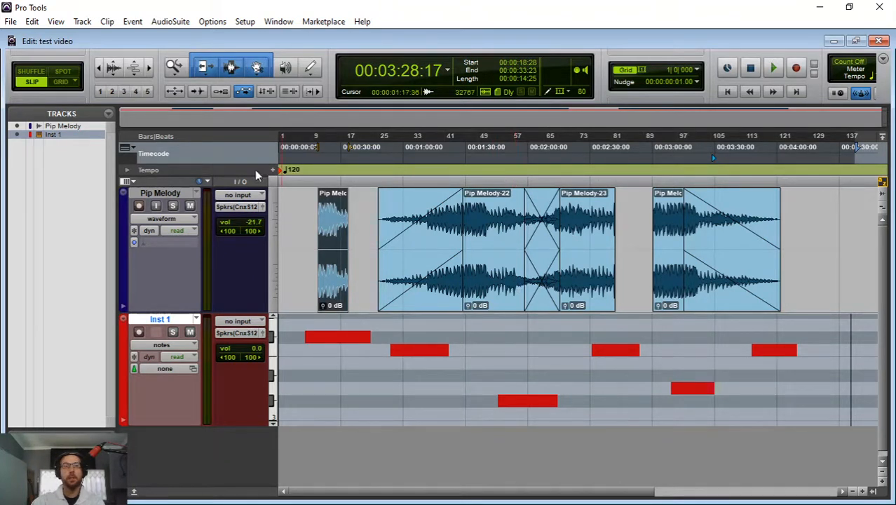
Step: Activate the Scrubber tool, and scrub through the audio on the Pip Melody track
{"action": "left_click", "coordinate": [287, 67]}
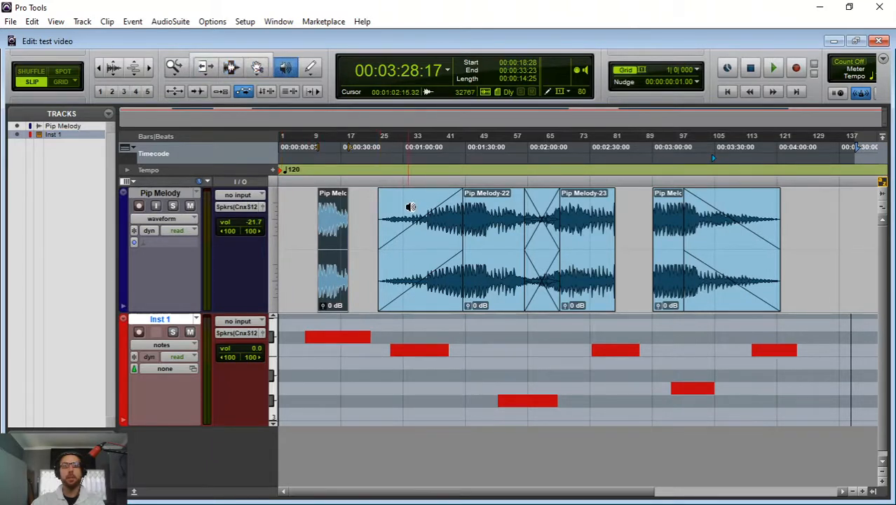
{"action": "left_click_drag", "start_coordinate": [410, 207], "coordinate": [406, 208]}
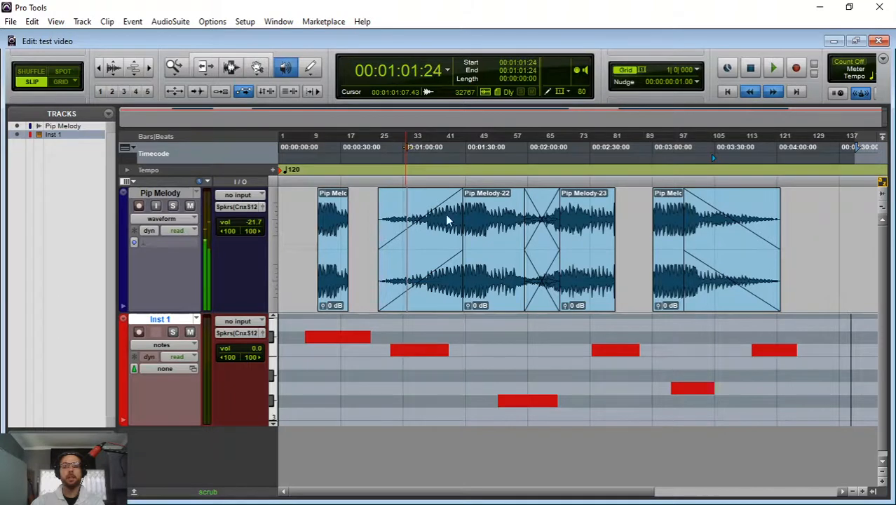
{"action": "left_click_drag", "start_coordinate": [575, 217], "coordinate": [732, 231]}
Step: Activate the Pencil tool, and look through its drawing modes from Free Hand to S-Curve
{"action": "left_click", "coordinate": [310, 67]}
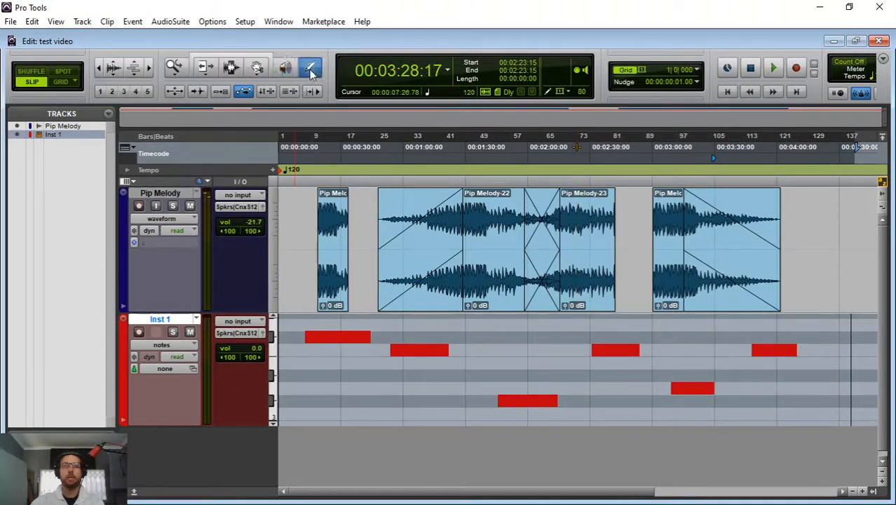
{"action": "left_click", "coordinate": [310, 69]}
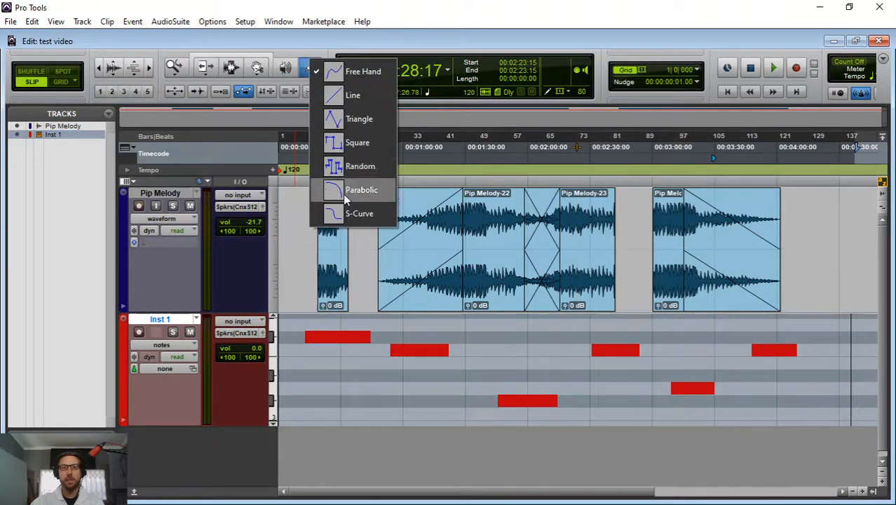
{"action": "left_click", "coordinate": [609, 243]}
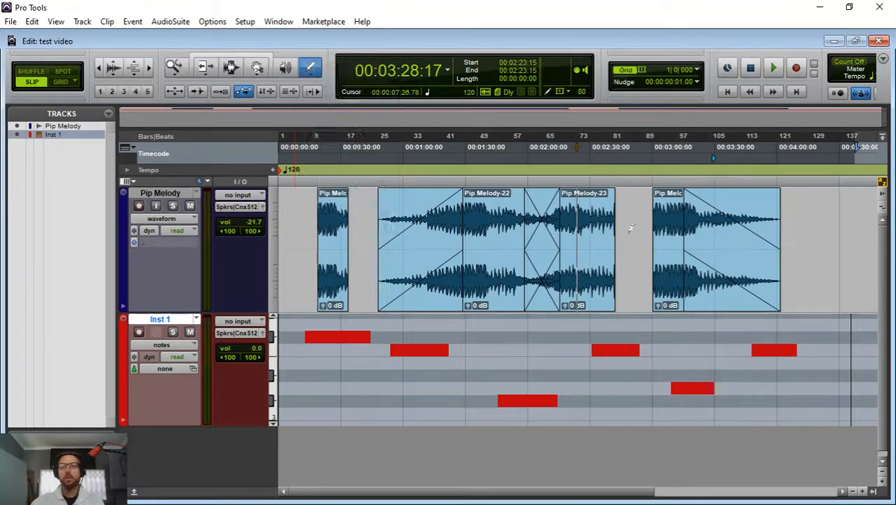
Step: Redraw both channels of the Pip Melody waveform freehand at sample level around 00:02:23:15
{"action": "left_click", "coordinate": [149, 67]}
{"action": "left_click", "coordinate": [148, 66]}
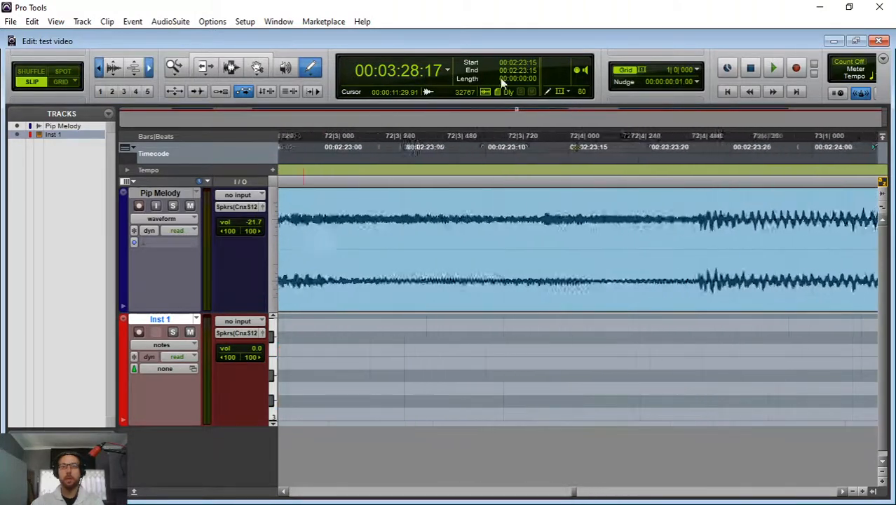
{"action": "key", "text": "ctrl+bracketright"}
{"action": "key", "text": "ctrl+bracketright"}
{"action": "key", "text": "ctrl+bracketright"}
{"action": "key", "text": "ctrl+bracketright"}
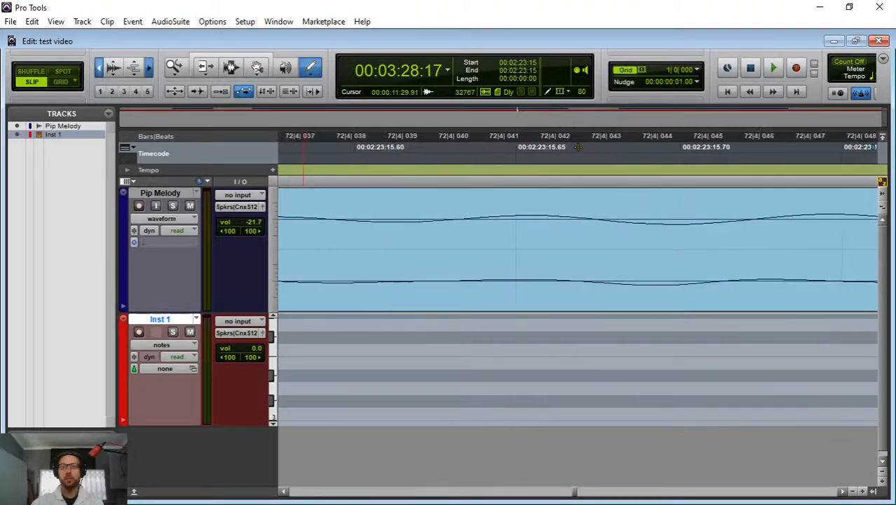
{"action": "key", "text": "ctrl+bracketleft"}
{"action": "mouse_move", "coordinate": [505, 219]}
{"action": "left_mouse_down"}
{"action": "mouse_move", "coordinate": [578, 233]}
{"action": "mouse_move", "coordinate": [641, 202]}
{"action": "mouse_move", "coordinate": [713, 223]}
{"action": "mouse_move", "coordinate": [742, 215]}
{"action": "left_mouse_up"}
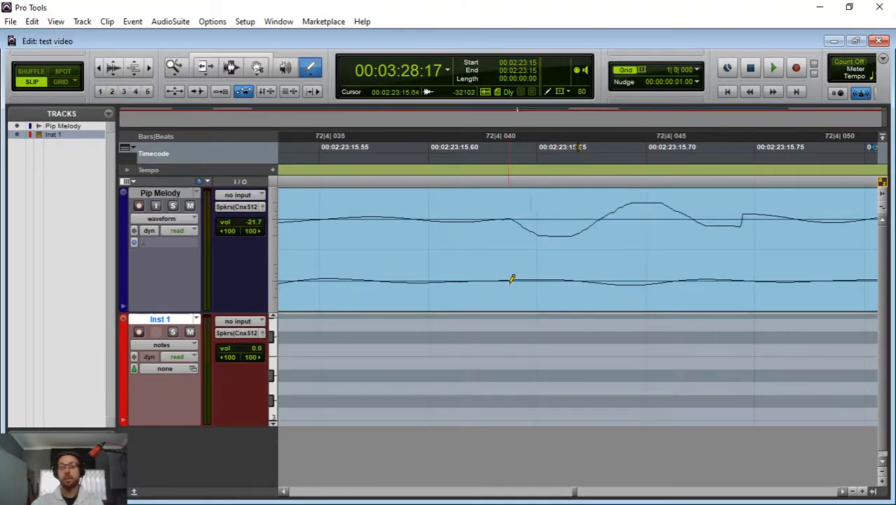
{"action": "mouse_move", "coordinate": [512, 279]}
{"action": "left_mouse_down"}
{"action": "mouse_move", "coordinate": [624, 291]}
{"action": "mouse_move", "coordinate": [849, 264]}
{"action": "left_mouse_up"}
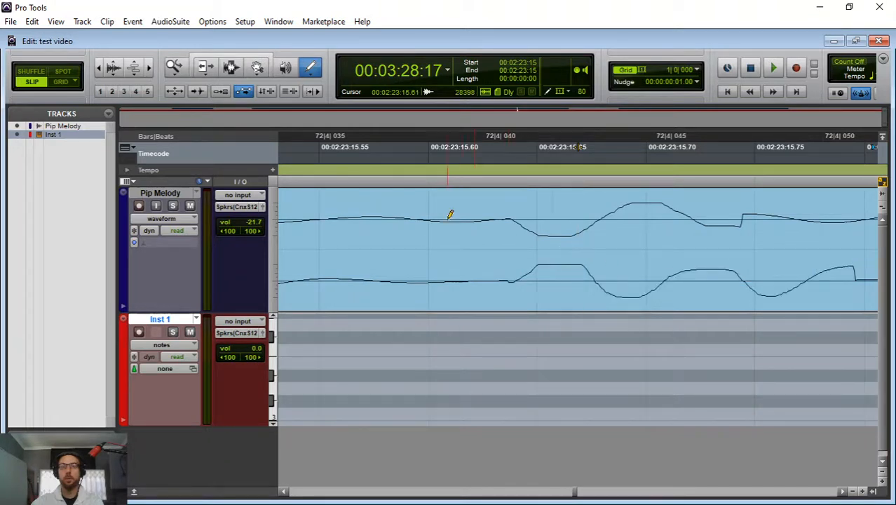
{"action": "mouse_move", "coordinate": [449, 218]}
{"action": "left_mouse_down"}
{"action": "mouse_move", "coordinate": [509, 235]}
{"action": "mouse_move", "coordinate": [600, 204]}
{"action": "mouse_move", "coordinate": [754, 235]}
{"action": "mouse_move", "coordinate": [876, 202]}
{"action": "left_mouse_up"}
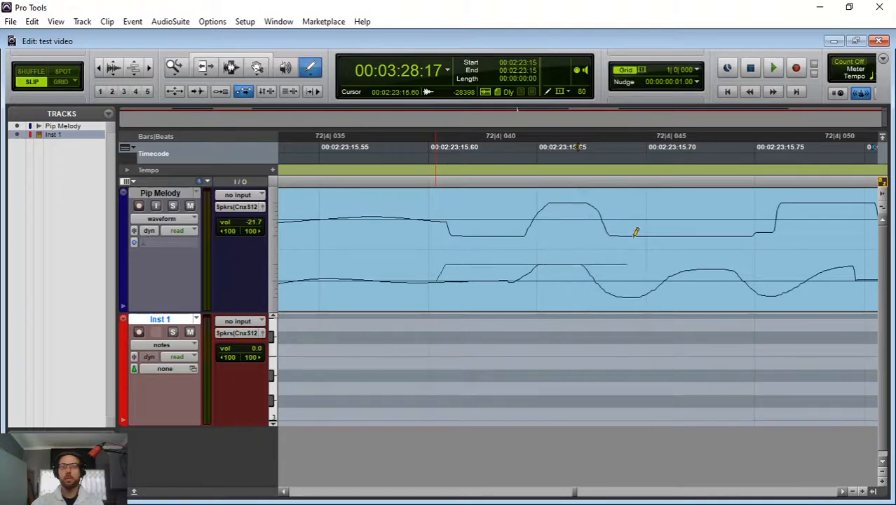
{"action": "left_click_drag", "start_coordinate": [653, 300], "coordinate": [875, 306]}
Step: Play the audio from just before the redrawn samples, and return the playback position to the session start
{"action": "key", "text": "r"}
{"action": "key", "text": "r"}
{"action": "key", "text": "r"}
{"action": "key", "text": "r"}
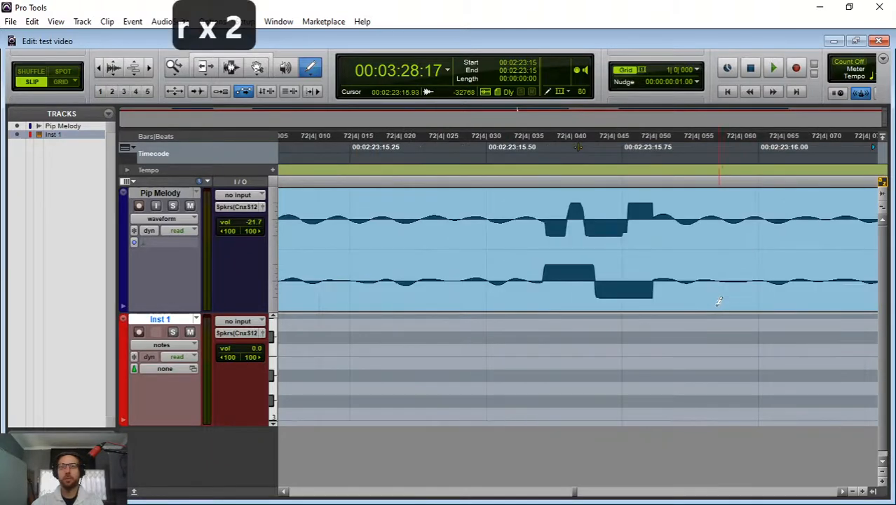
{"action": "key", "text": "r"}
{"action": "key", "text": "r"}
{"action": "key", "text": "r"}
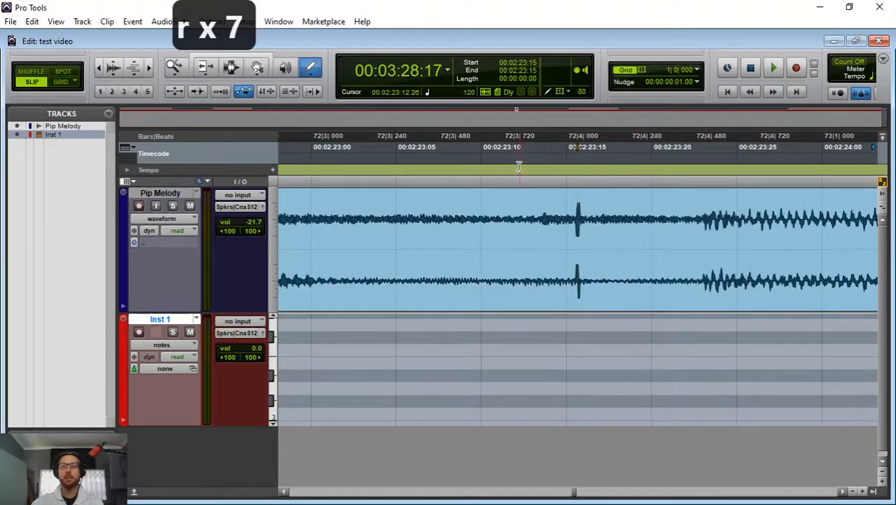
{"action": "left_click", "coordinate": [459, 167]}
{"action": "key", "text": "Return"}
{"action": "key", "text": "Return"}
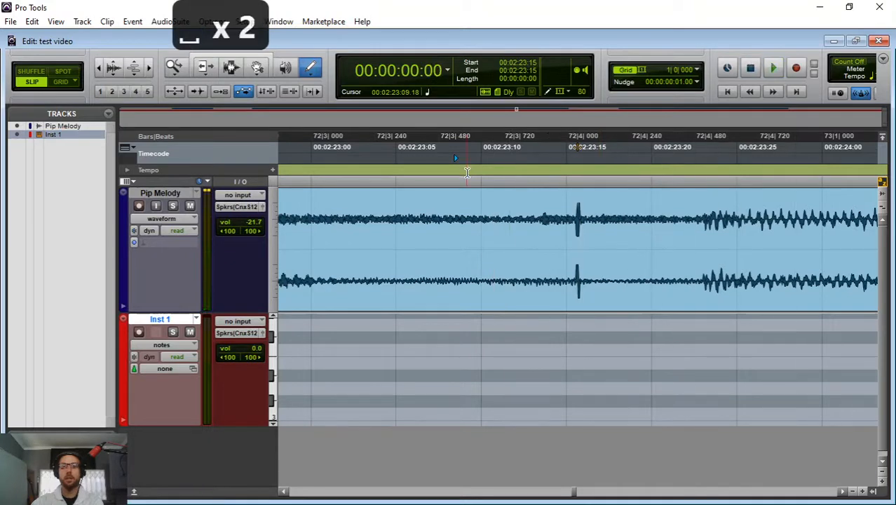
Step: Undo the Pencil edits to the Pip Melody waveform
{"action": "key", "text": "ctrl+z"}
{"action": "key", "text": "ctrl+z"}
{"action": "key", "text": "ctrl+z"}
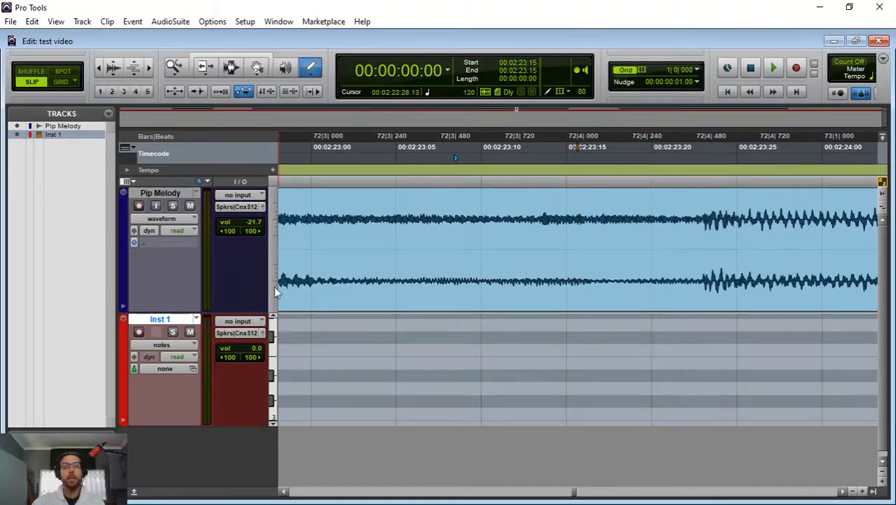
Step: Show volume automation on the Pip Melody track and draw a freehand volume curve from about 00:02:23:08 to 00:02:23:25
{"action": "left_click", "coordinate": [185, 219]}
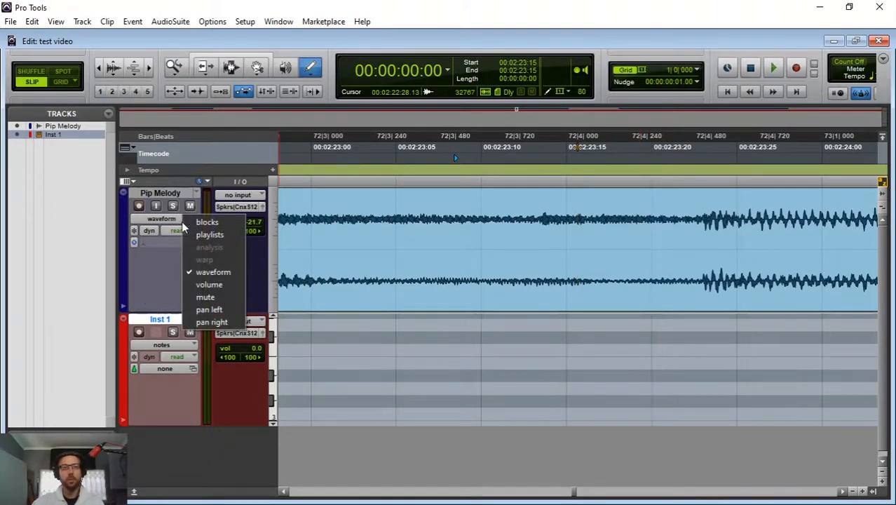
{"action": "left_click", "coordinate": [209, 285]}
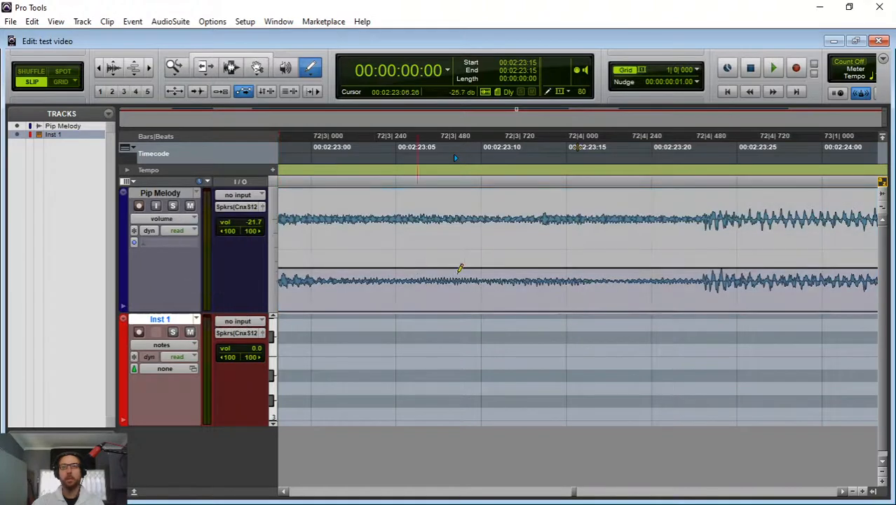
{"action": "mouse_move", "coordinate": [457, 260]}
{"action": "left_mouse_down"}
{"action": "mouse_move", "coordinate": [530, 217]}
{"action": "mouse_move", "coordinate": [733, 243]}
{"action": "left_mouse_up"}
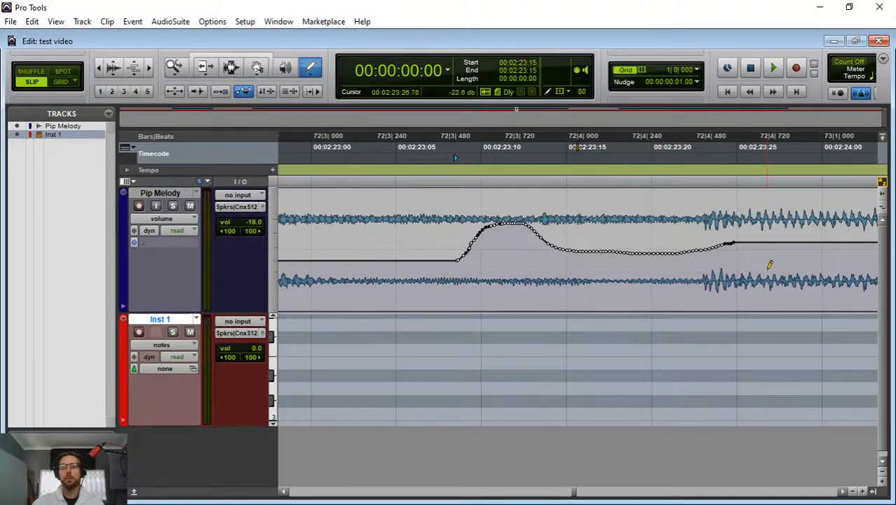
Step: Look through the Pencil tool's drawing modes and cycle between them
{"action": "left_click", "coordinate": [313, 75]}
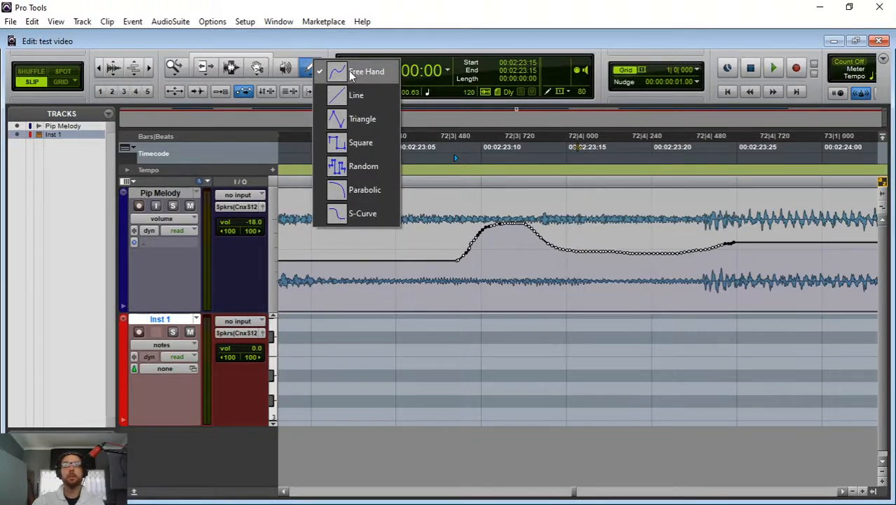
{"action": "left_click", "coordinate": [296, 45]}
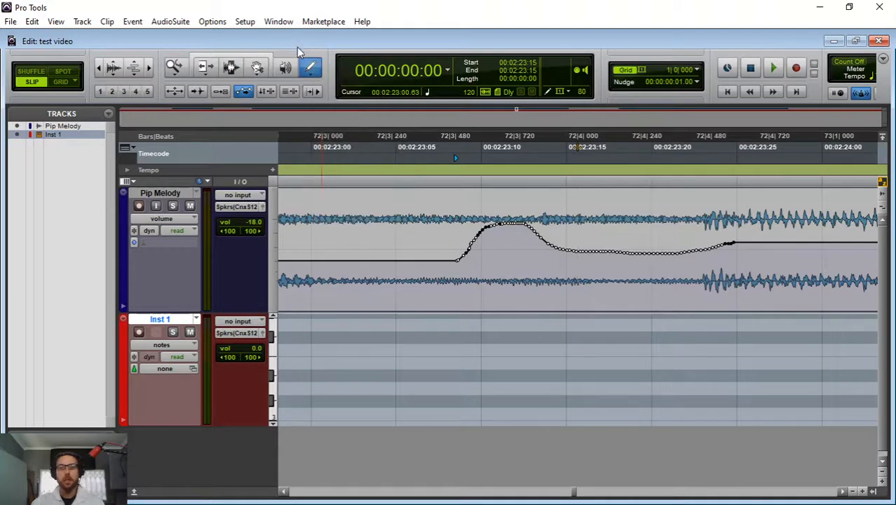
{"action": "key", "text": "F8"}
{"action": "key", "text": "F9"}
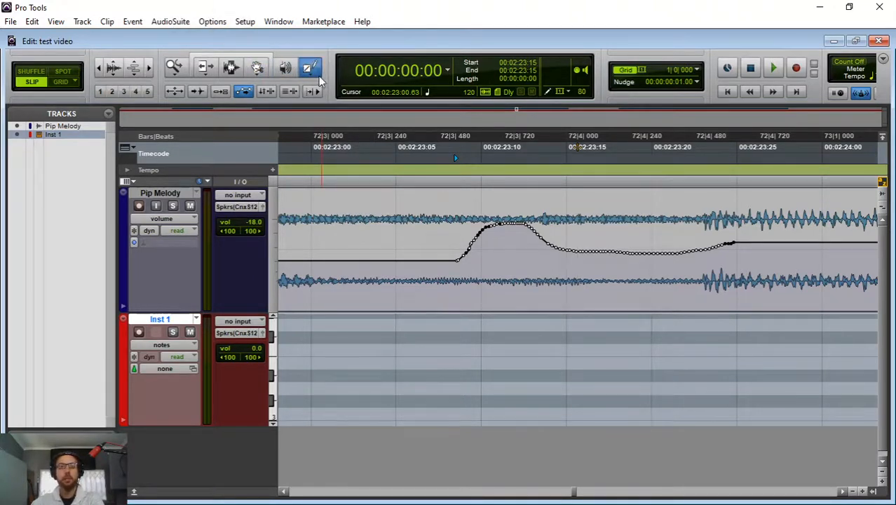
{"action": "left_click", "coordinate": [316, 77]}
{"action": "left_click", "coordinate": [312, 77]}
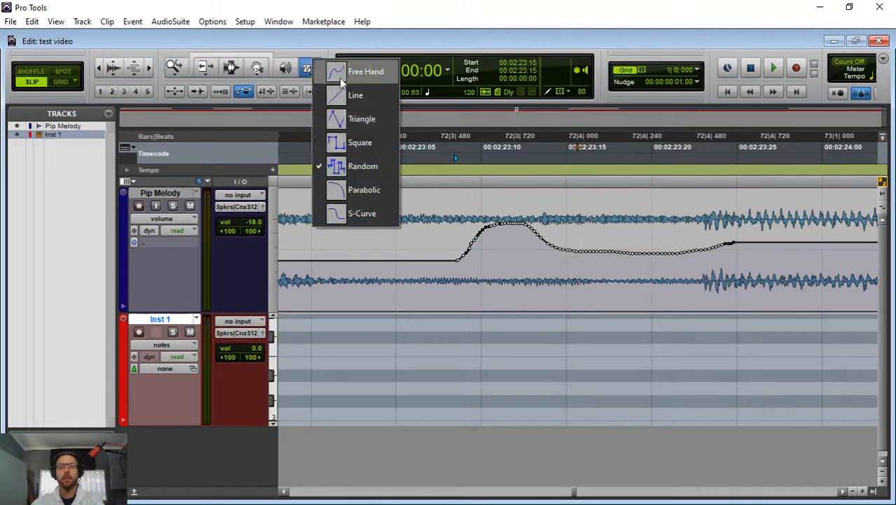
{"action": "left_click", "coordinate": [351, 212]}
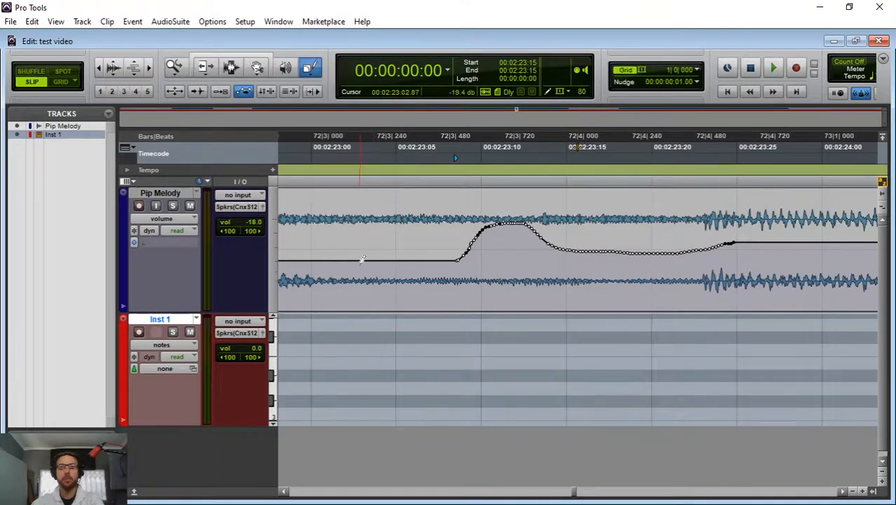
Step: Draw connected straight volume ramps on Pip Melody with the Pencil's Line mode, from about 00:02:23:02 to 00:02:23:29
{"action": "left_click", "coordinate": [309, 68]}
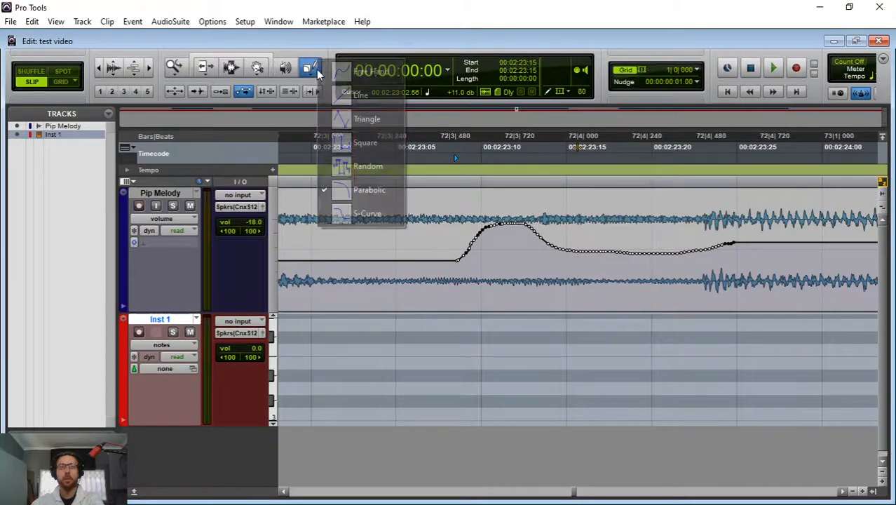
{"action": "left_click", "coordinate": [351, 93]}
{"action": "mouse_move", "coordinate": [351, 272]}
{"action": "left_mouse_down"}
{"action": "mouse_move", "coordinate": [466, 186]}
{"action": "mouse_move", "coordinate": [614, 284]}
{"action": "mouse_move", "coordinate": [686, 195]}
{"action": "mouse_move", "coordinate": [811, 251]}
{"action": "left_mouse_up"}
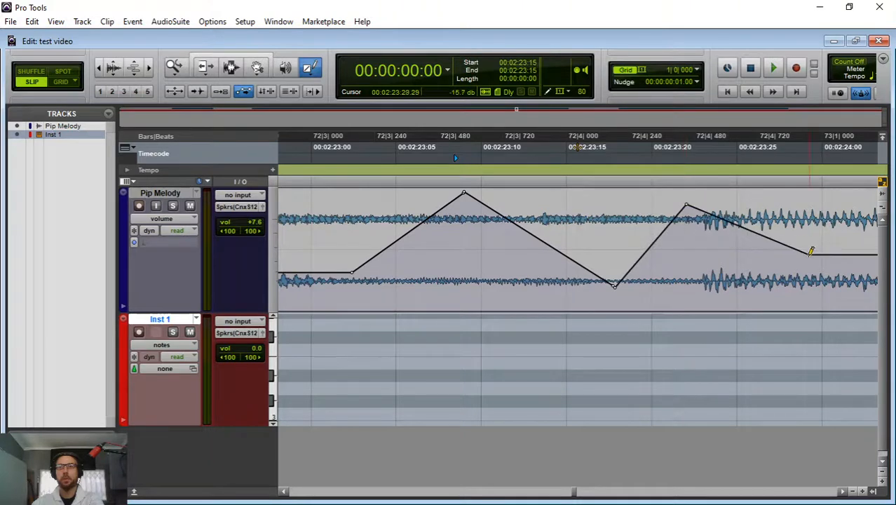
Step: Draw short volume automation strokes on Pip Melody with the Pencil's Triangle mode, between about 00:02:23:00 and 00:02:23:08
{"action": "left_click", "coordinate": [312, 75]}
{"action": "left_click", "coordinate": [338, 122]}
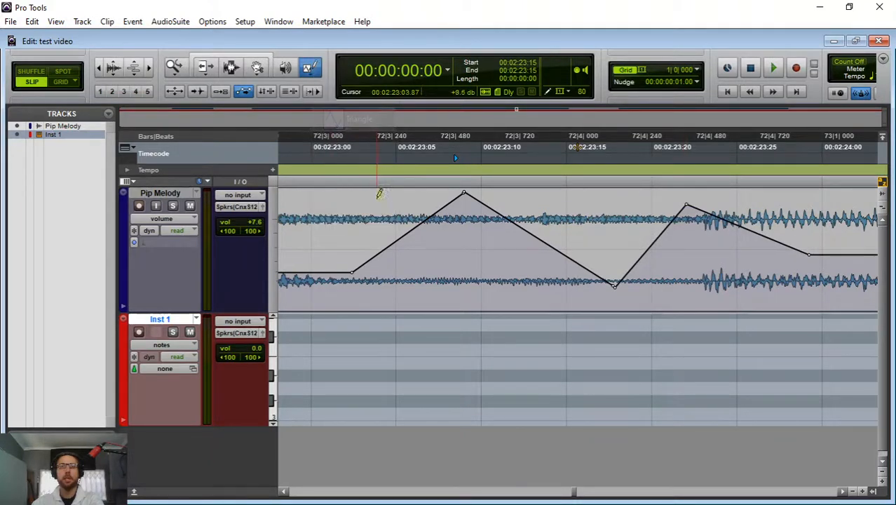
{"action": "left_click", "coordinate": [444, 254]}
{"action": "left_click_drag", "start_coordinate": [405, 258], "coordinate": [444, 251]}
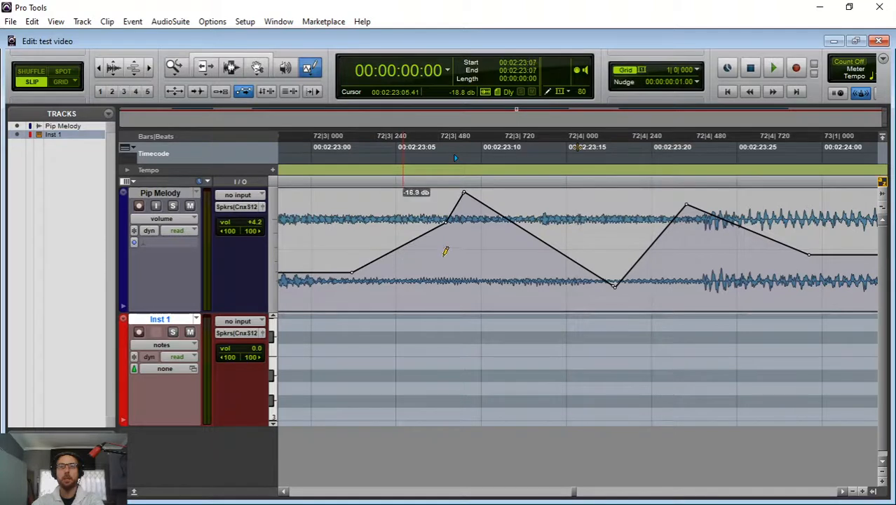
{"action": "left_click_drag", "start_coordinate": [326, 234], "coordinate": [348, 251]}
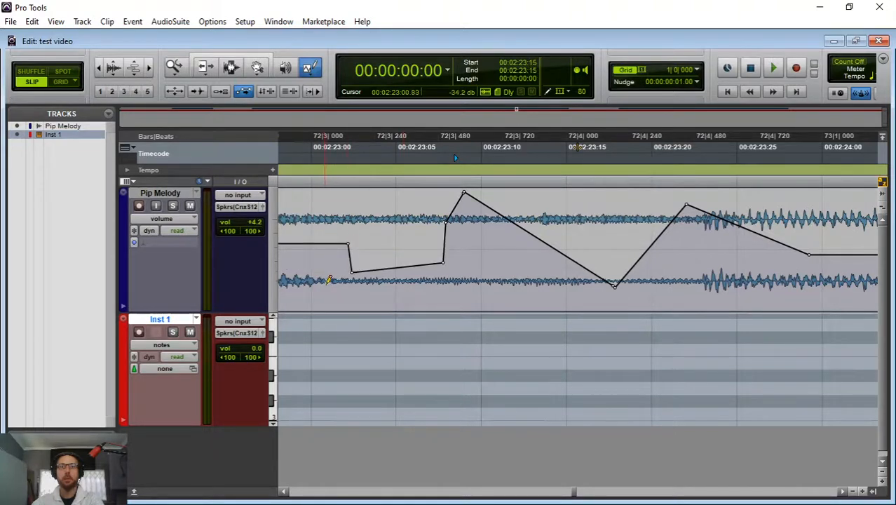
{"action": "left_click_drag", "start_coordinate": [328, 280], "coordinate": [431, 226]}
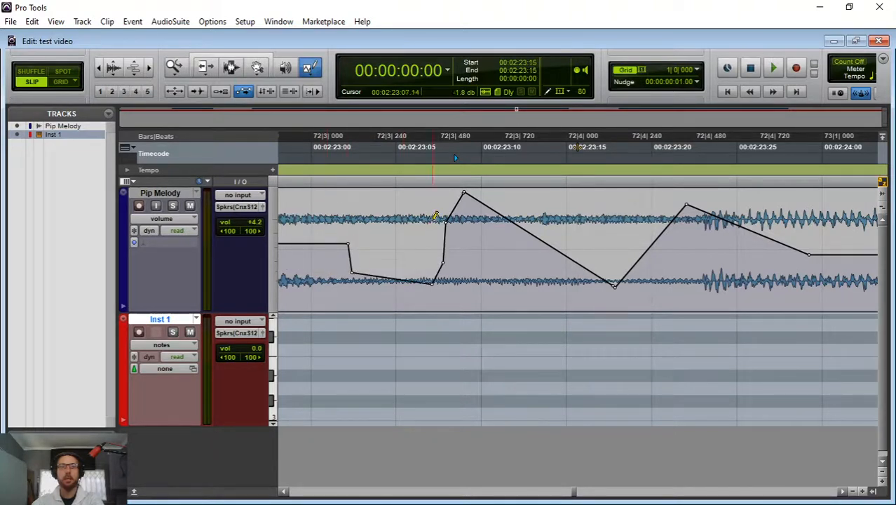
Step: Set the Pencil tool to Square mode for drawing volume automation across a wider stretch of Pip Melody
{"action": "left_click", "coordinate": [310, 69]}
{"action": "left_click", "coordinate": [347, 143]}
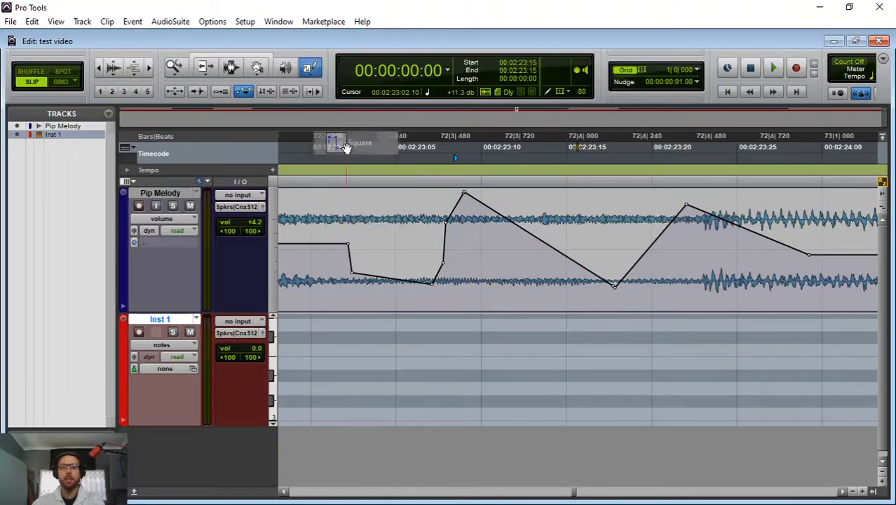
{"action": "key", "text": "r"}
{"action": "key", "text": "r"}
{"action": "key", "text": "r"}
{"action": "key", "text": "r"}
{"action": "key", "text": "r"}
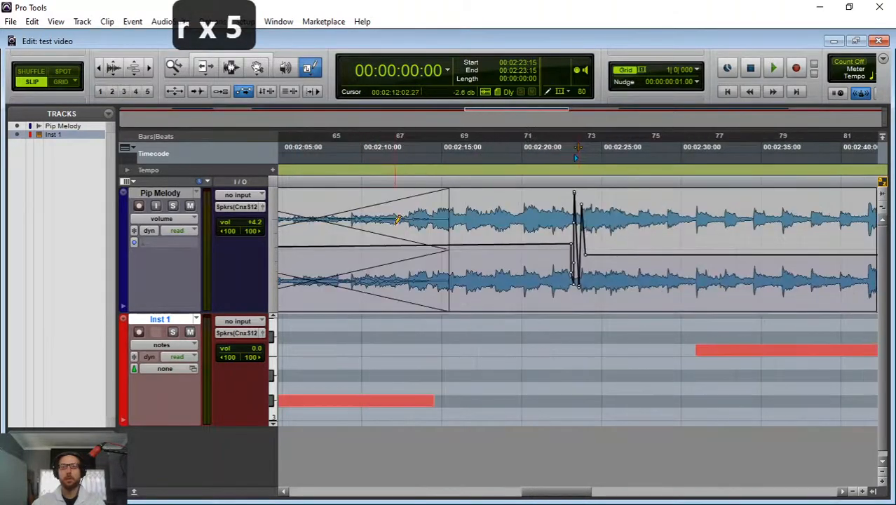